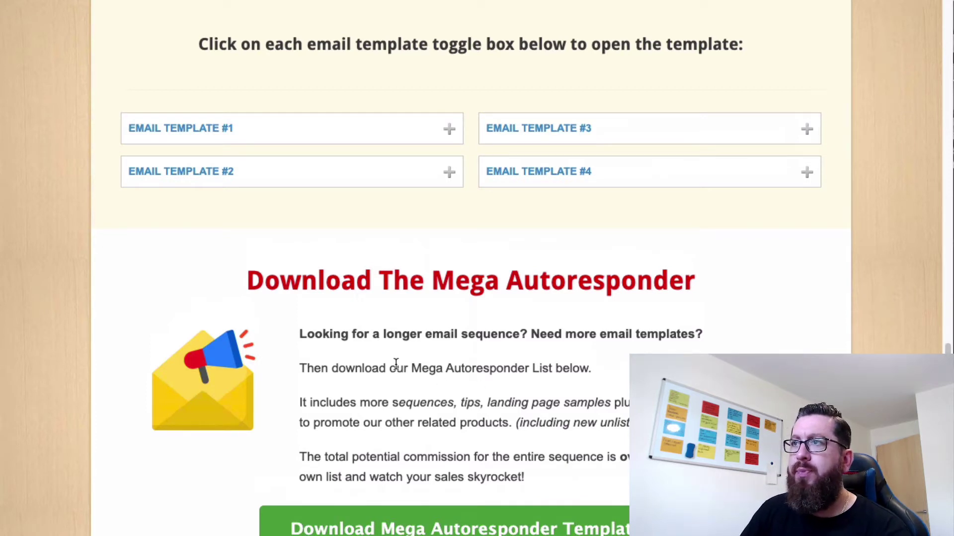
Step: Highlight the words "25 more affiliate emails" in the Mega Autoresponder section of the affiliate page
scroll(397, 366, "down", 2)
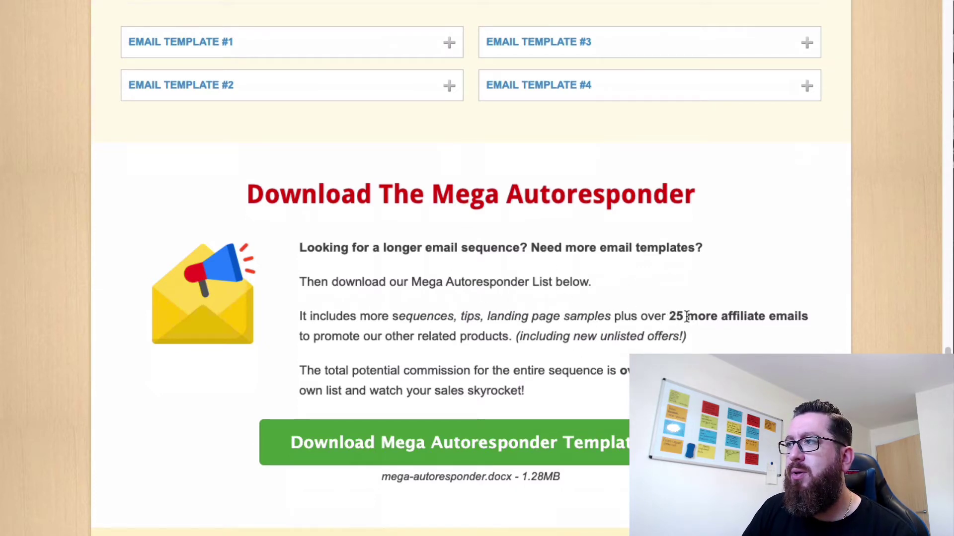
left_click_drag(669, 316, 812, 323)
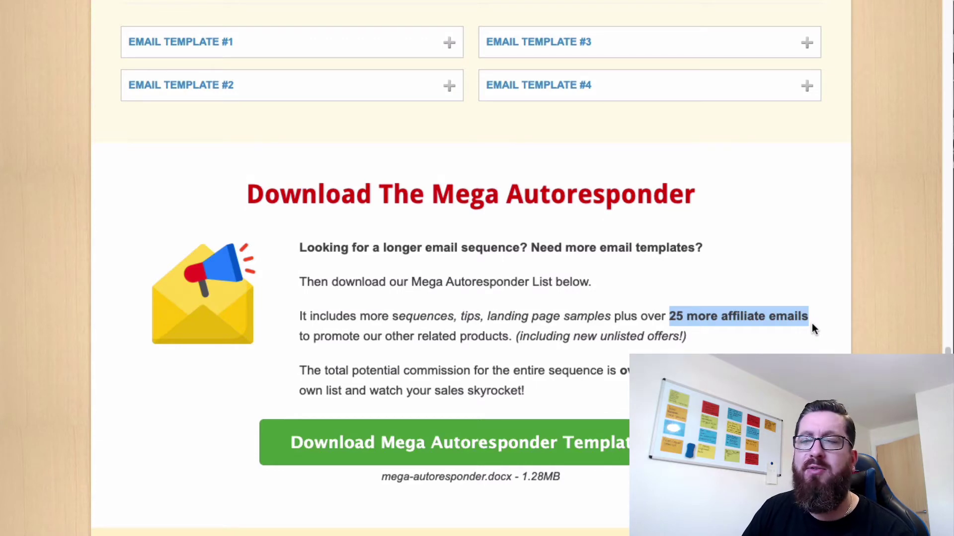
scroll(565, 278, "down", 2)
Step: Examine the two downloadable clips in the Review Videos section of the affiliate page
scroll(564, 279, "down", 15)
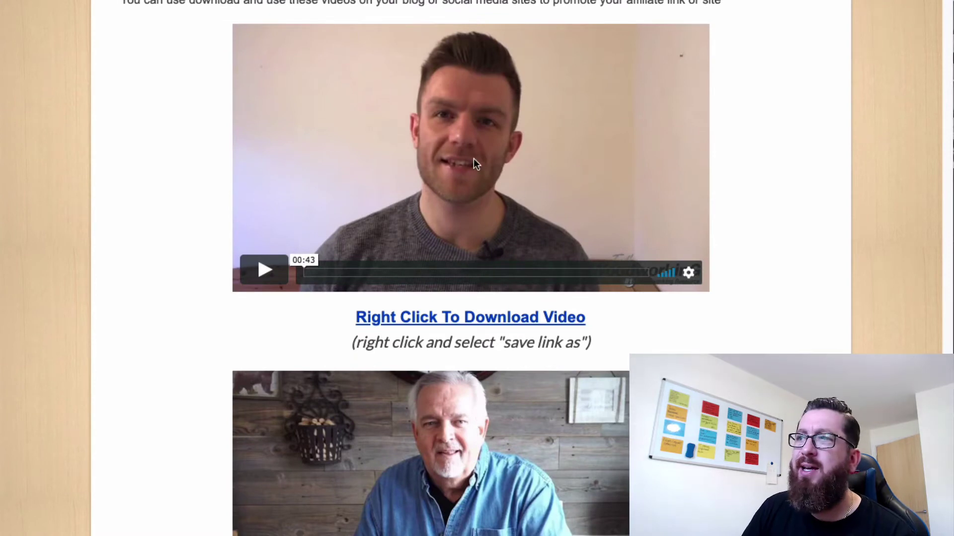
scroll(454, 170, "up", 5)
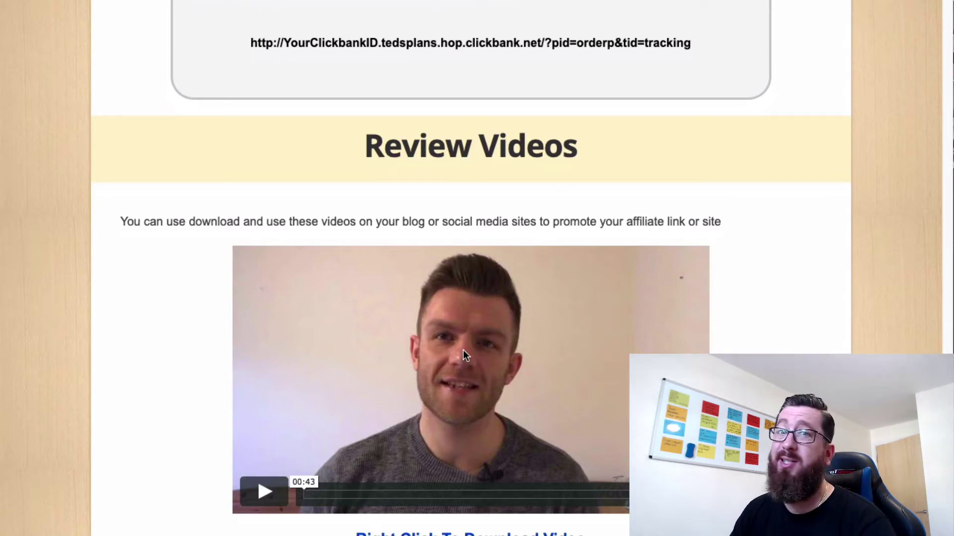
scroll(463, 347, "down", 6)
scroll(463, 347, "down", 4)
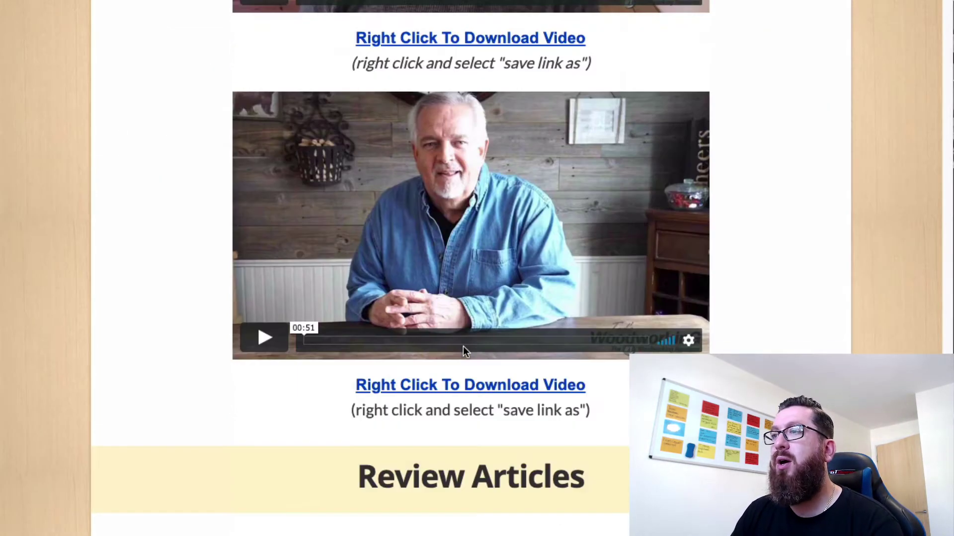
scroll(463, 347, "up", 7)
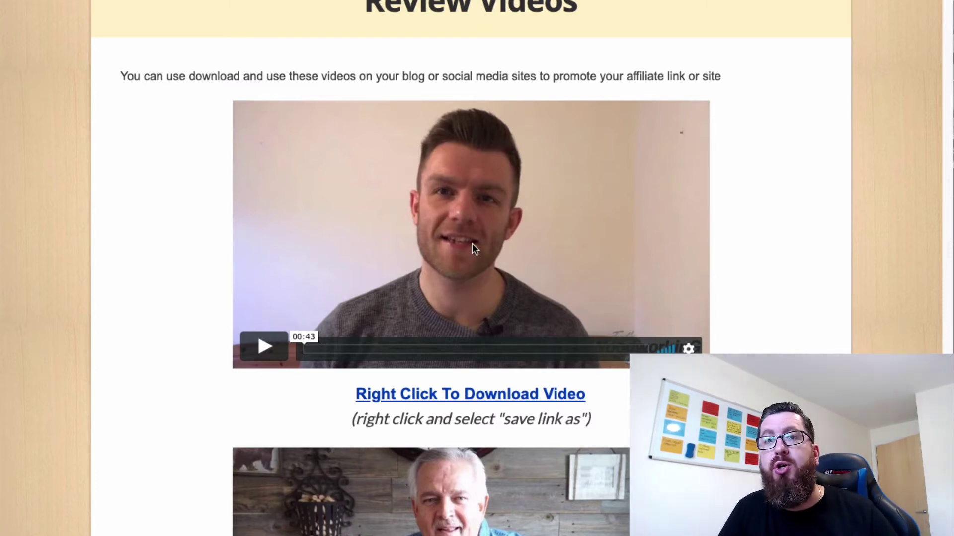
scroll(467, 236, "down", 2)
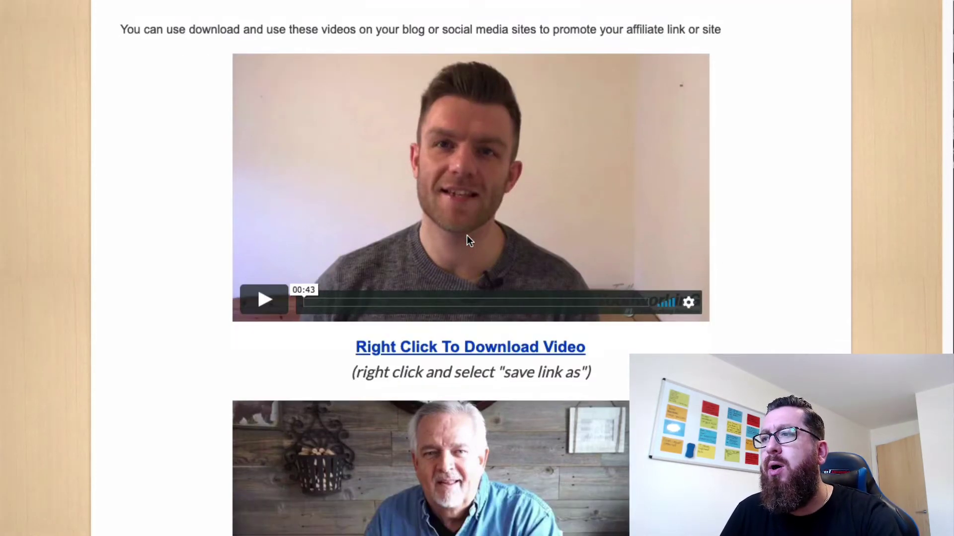
scroll(490, 243, "up", 10)
scroll(541, 234, "down", 10)
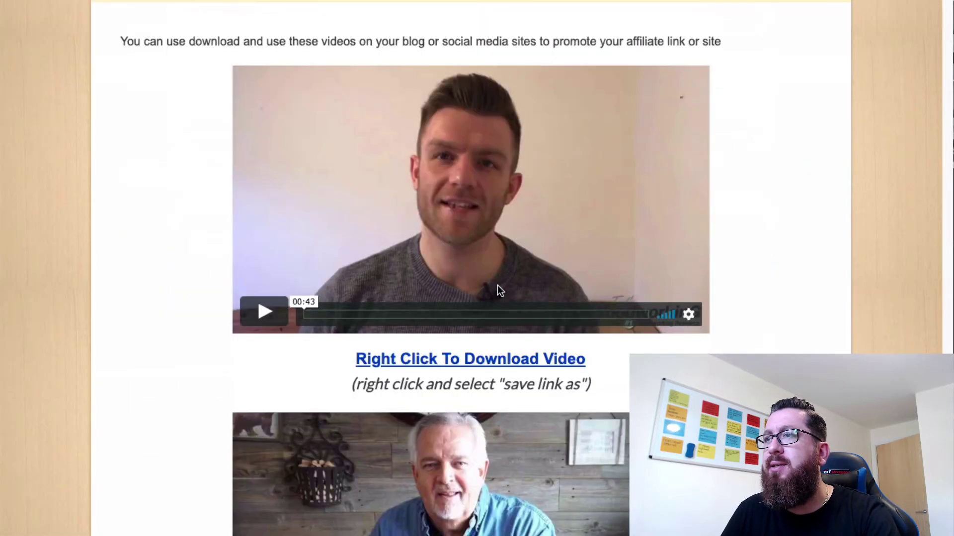
scroll(498, 291, "down", 10)
scroll(499, 291, "up", 2)
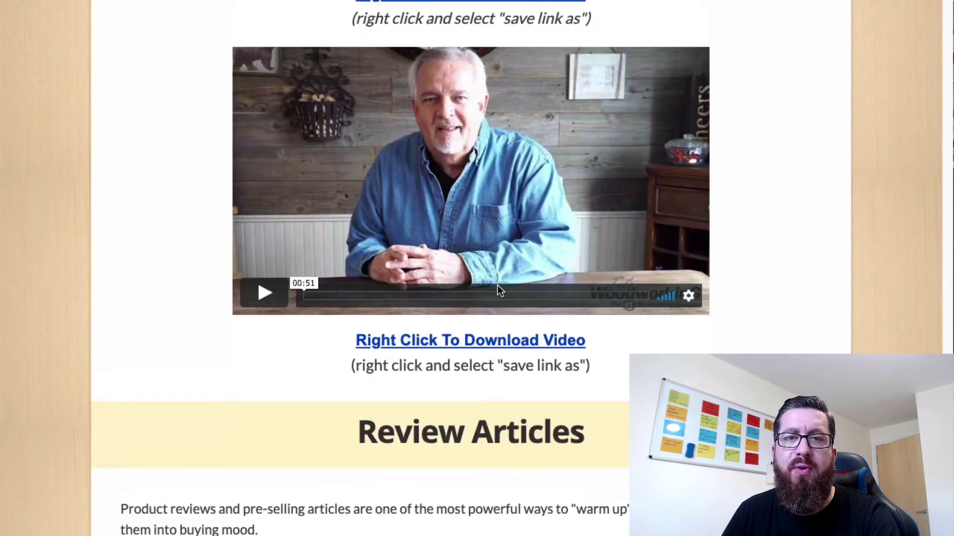
Step: Look over the review articles and the super affiliate newsletter sign-up, and go back up past the email templates
scroll(500, 291, "down", 10)
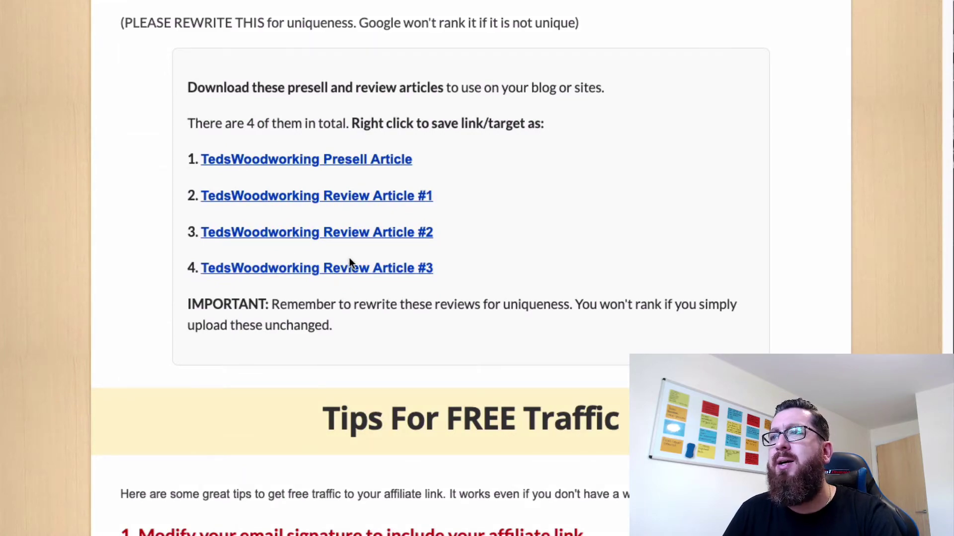
scroll(348, 258, "down", 20)
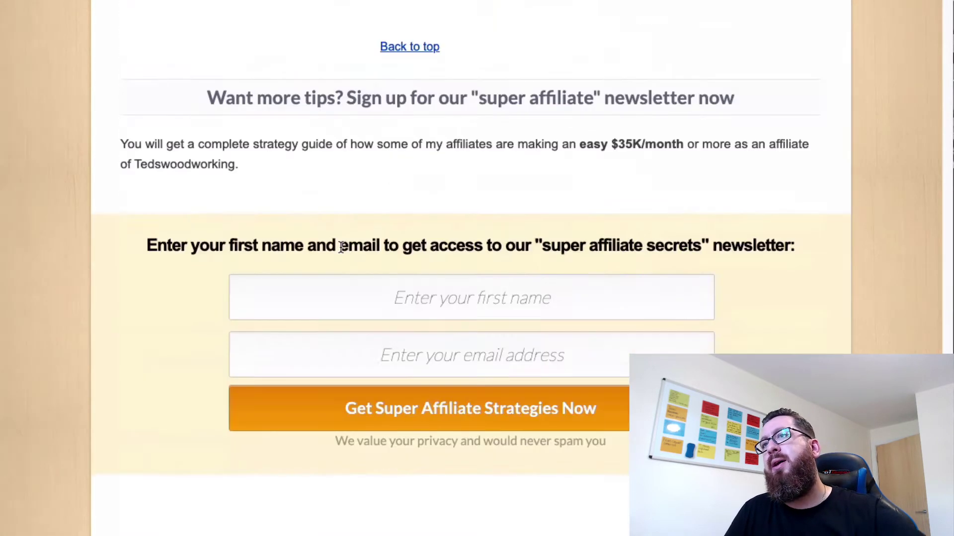
scroll(340, 246, "down", 4)
scroll(340, 247, "up", 20)
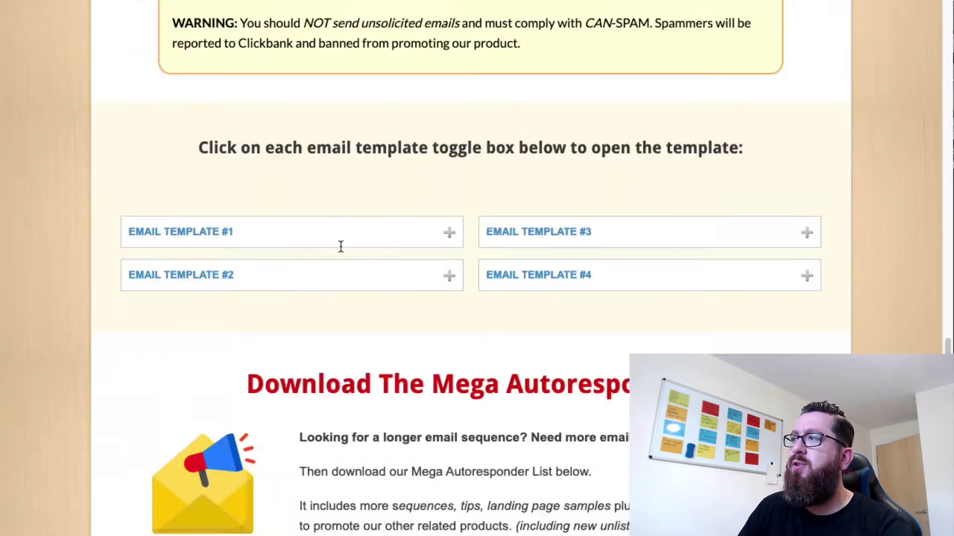
scroll(340, 247, "up", 20)
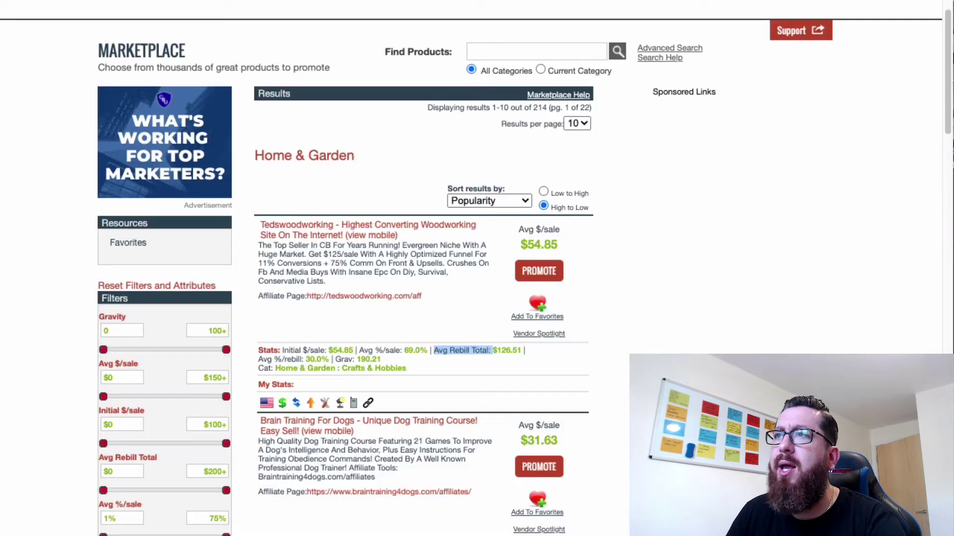
Step: Open the Brain Training For Dogs affiliate page from the marketplace listing in a new tab and switch to it
scroll(369, 331, "up", 1)
scroll(367, 291, "down", 4)
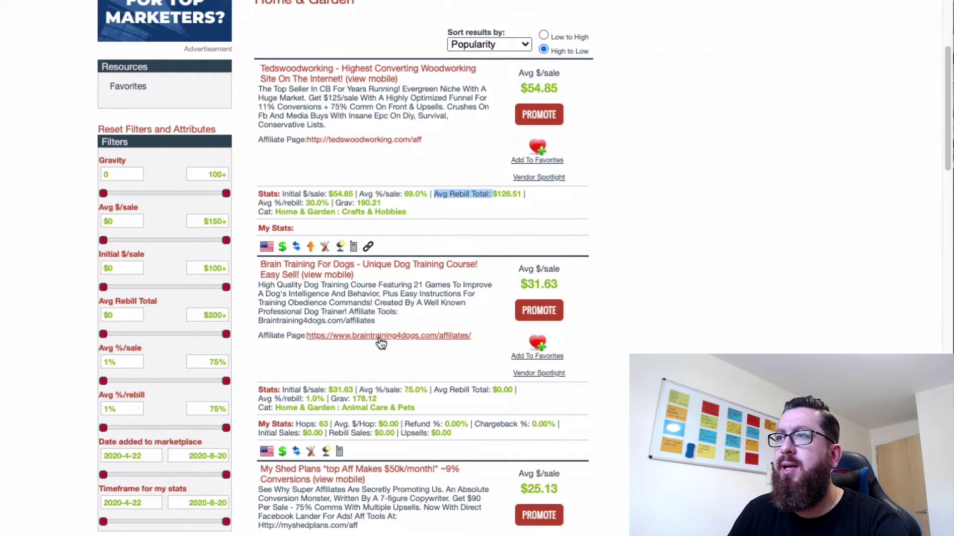
right_click(384, 339)
left_click(396, 322)
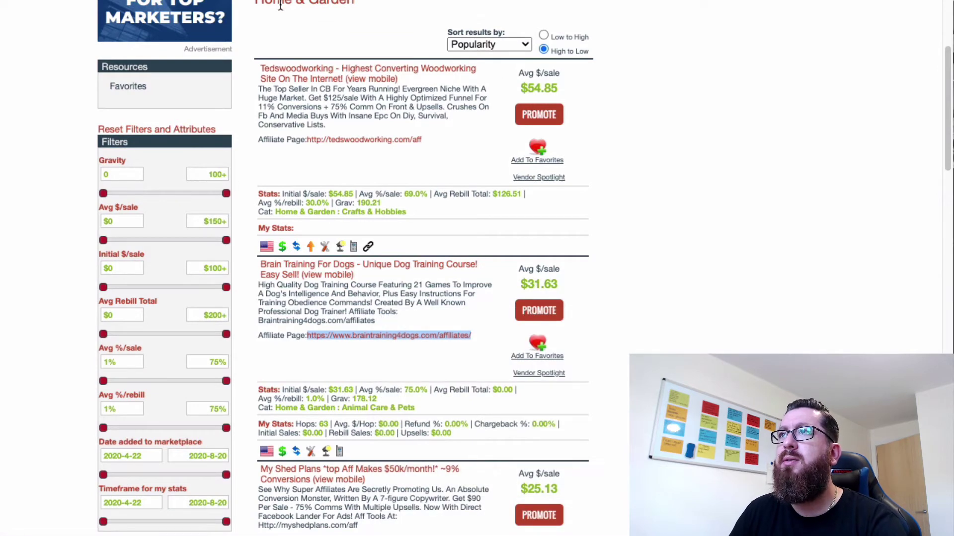
key("ctrl+Tab")
Step: View The Airplane Game e-book among the vendor's Free Giveaways and return to the list of affiliate tools
scroll(330, 336, "down", 7)
scroll(328, 334, "down", 15)
scroll(330, 340, "up", 15)
scroll(330, 339, "down", 5)
scroll(330, 339, "down", 20)
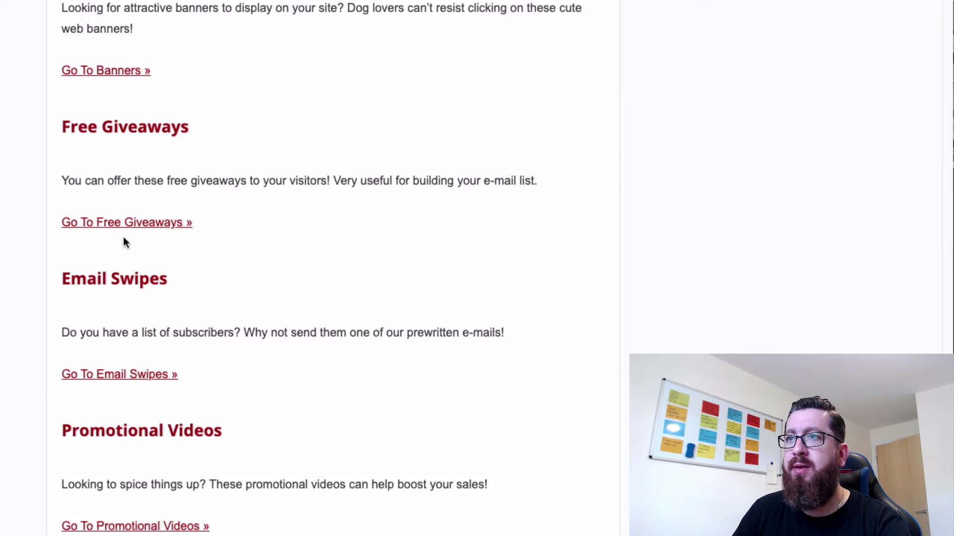
left_click(127, 222)
scroll(199, 440, "down", 8)
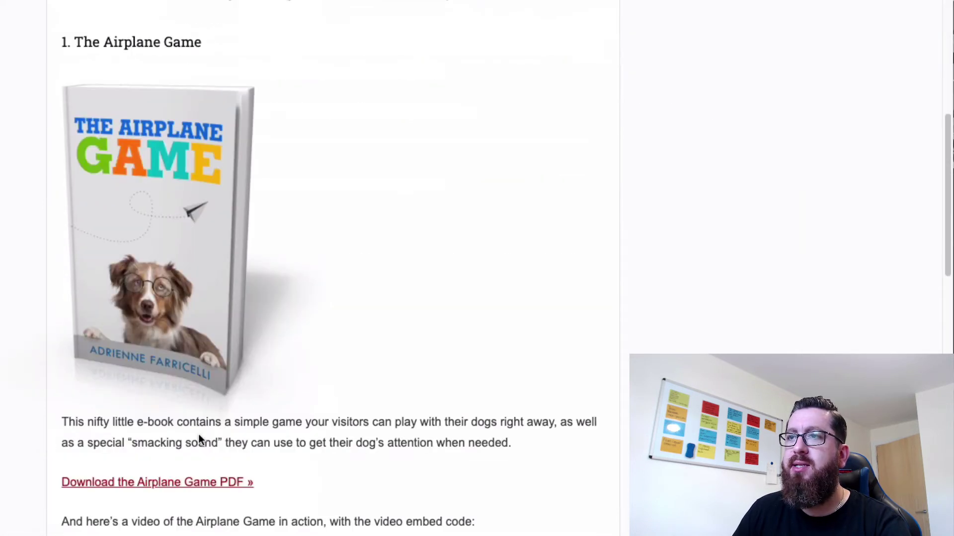
scroll(136, 297, "down", 1)
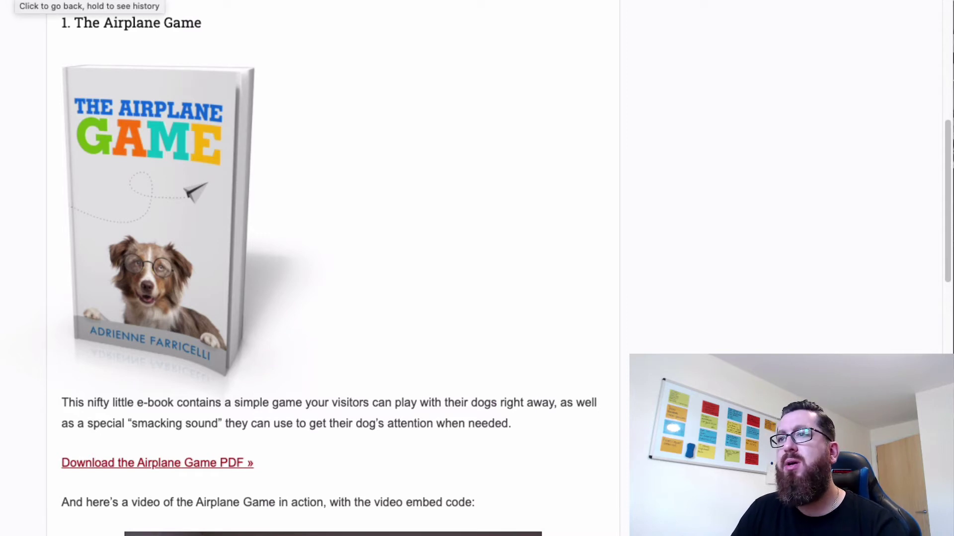
left_click(18, 1)
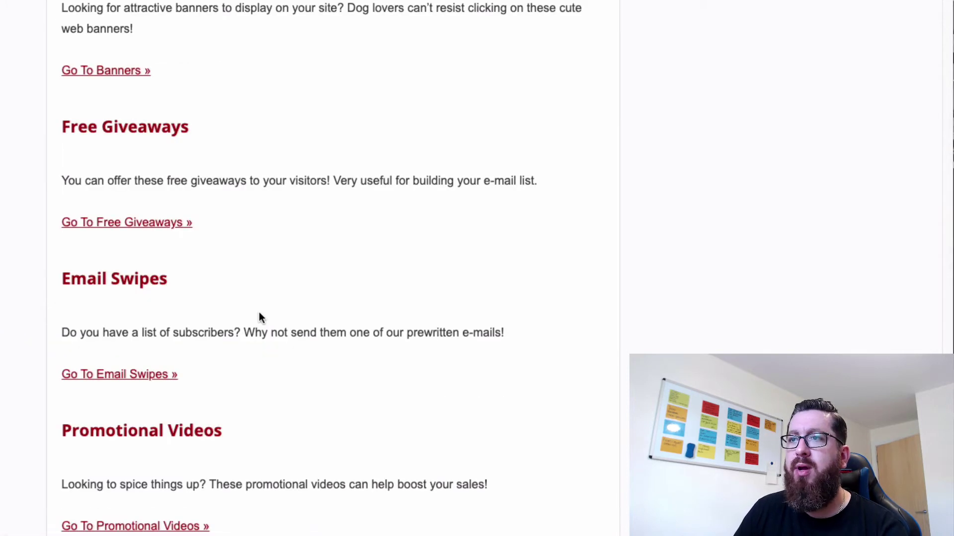
Step: View the Promotional Videos page with its embed codes and return to the list of affiliate tools
scroll(258, 312, "down", 5)
scroll(261, 318, "down", 1)
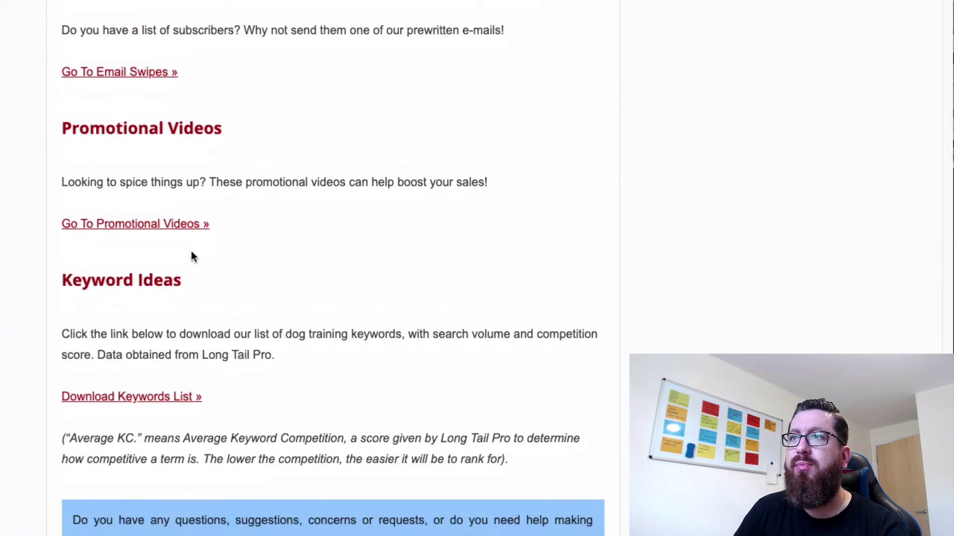
left_click(168, 225)
scroll(311, 315, "down", 6)
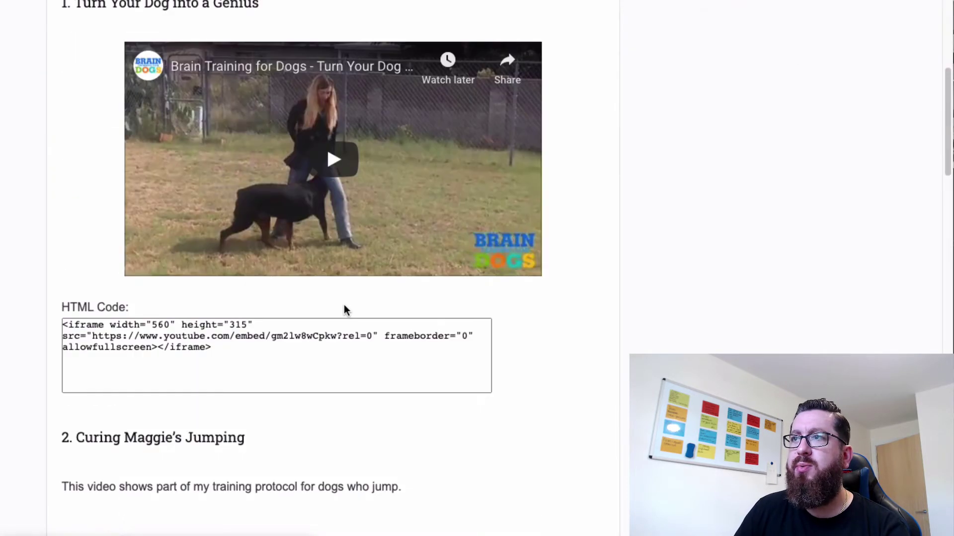
scroll(342, 253, "up", 1)
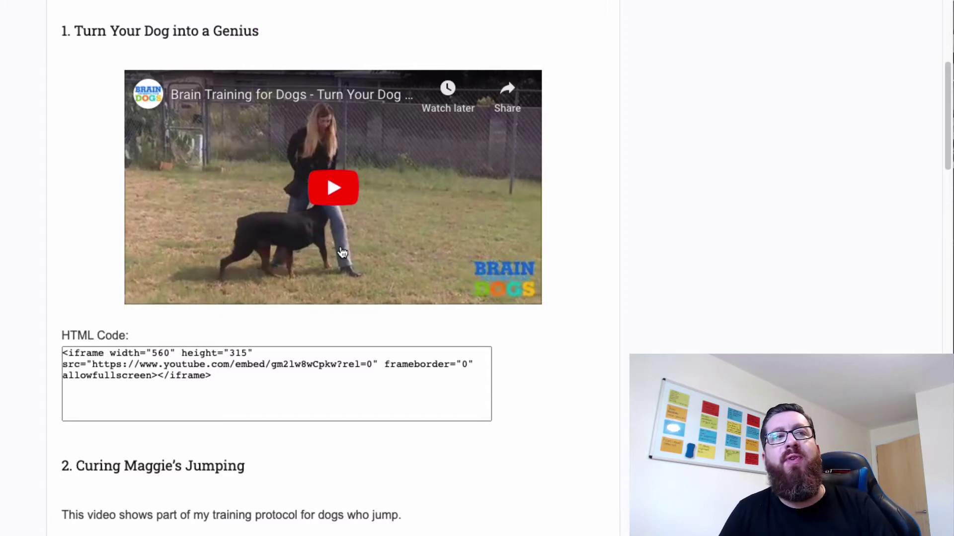
scroll(343, 253, "down", 8)
scroll(343, 253, "up", 12)
scroll(343, 253, "down", 1)
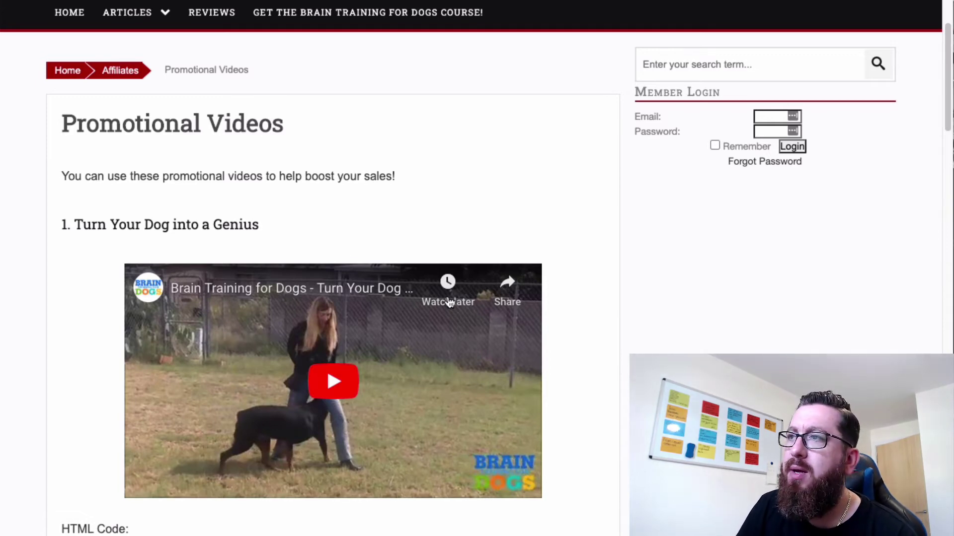
scroll(259, 242, "down", 3)
scroll(260, 242, "up", 5)
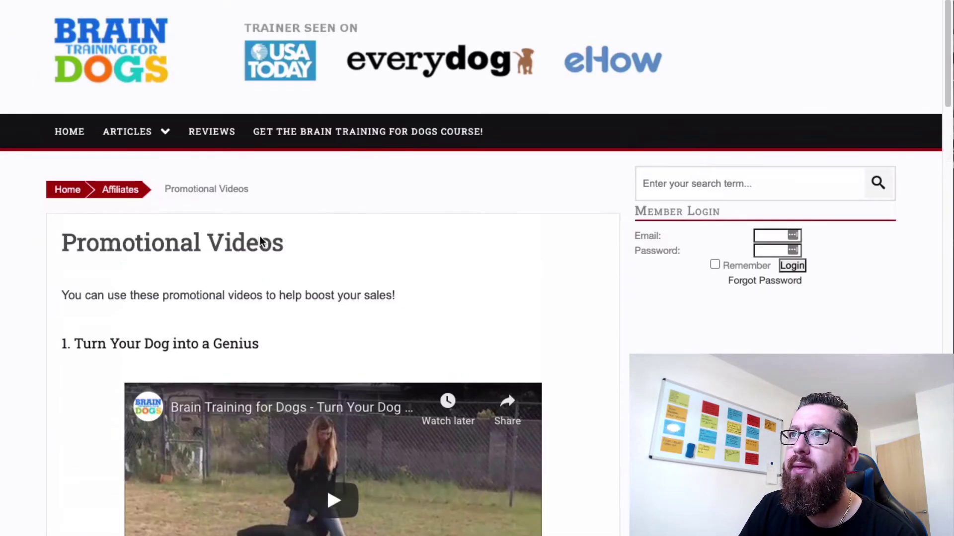
key("alt+Left")
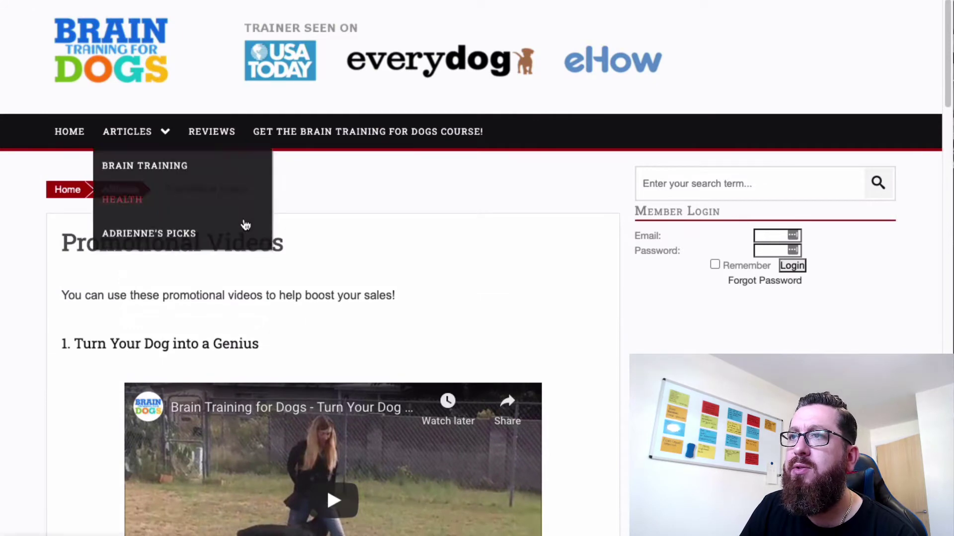
Step: Look over the Keyword Ideas section and the rest of the Brain Training For Dogs affiliate page
scroll(249, 313, "down", 2)
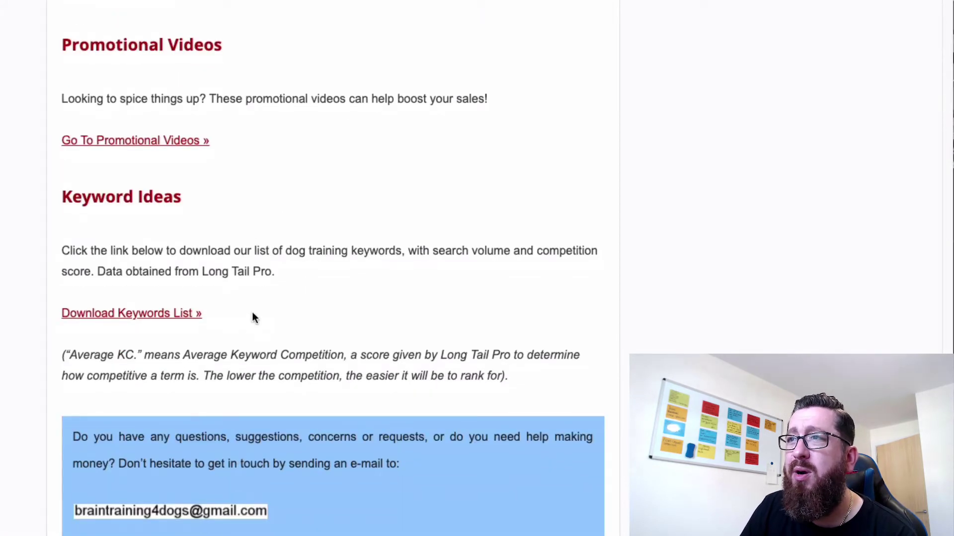
scroll(251, 312, "down", 7)
scroll(258, 301, "up", 15)
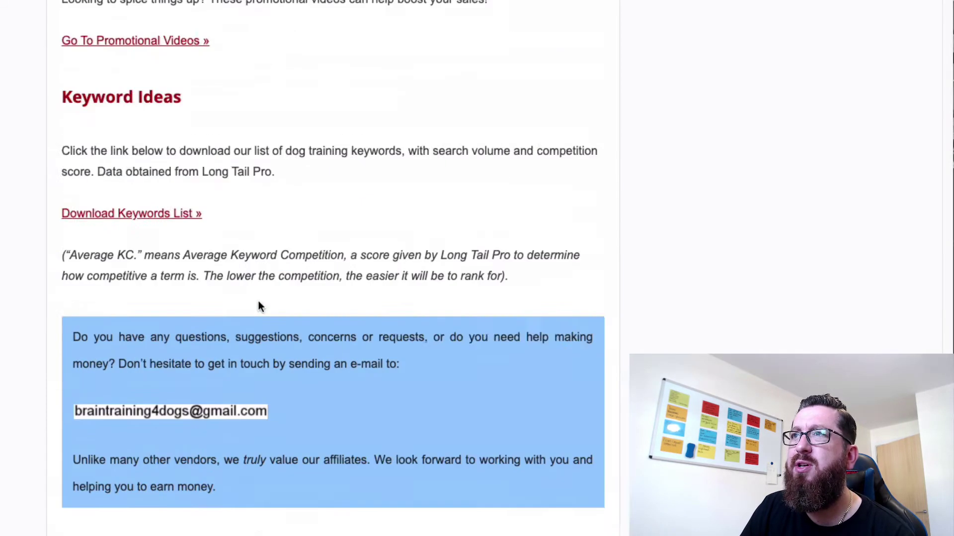
scroll(258, 301, "up", 15)
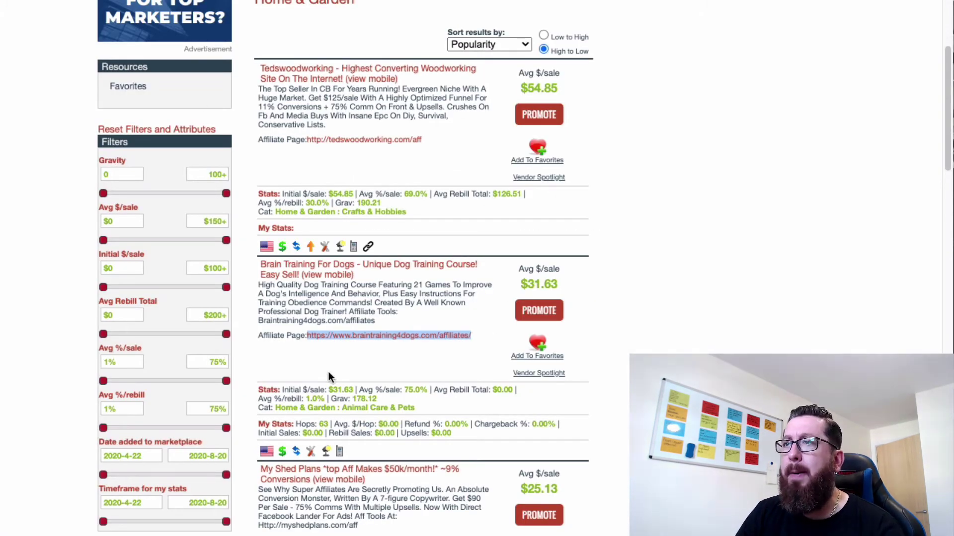
Step: Skim the Home & Garden offers in the marketplace and switch to the Sports category
scroll(329, 377, "down", 8)
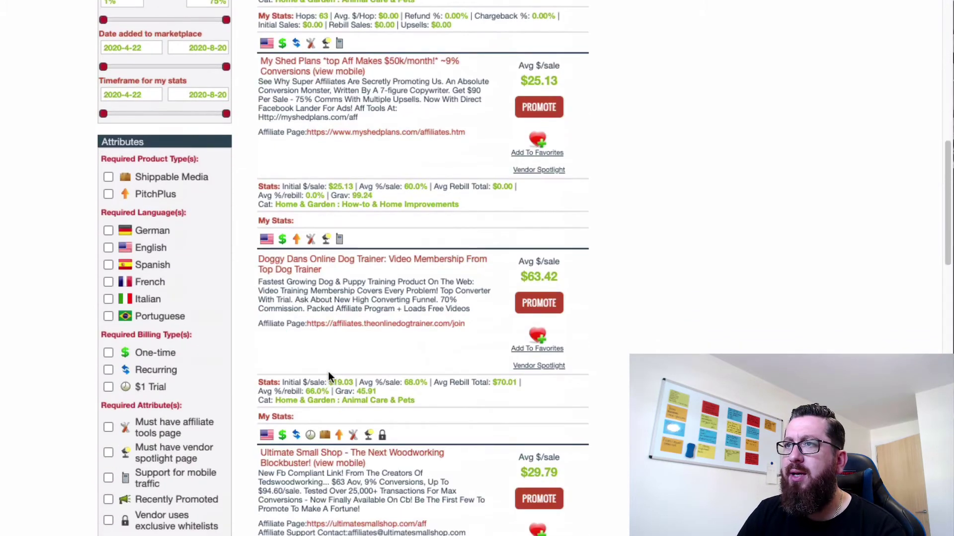
scroll(328, 377, "down", 10)
scroll(328, 376, "down", 5)
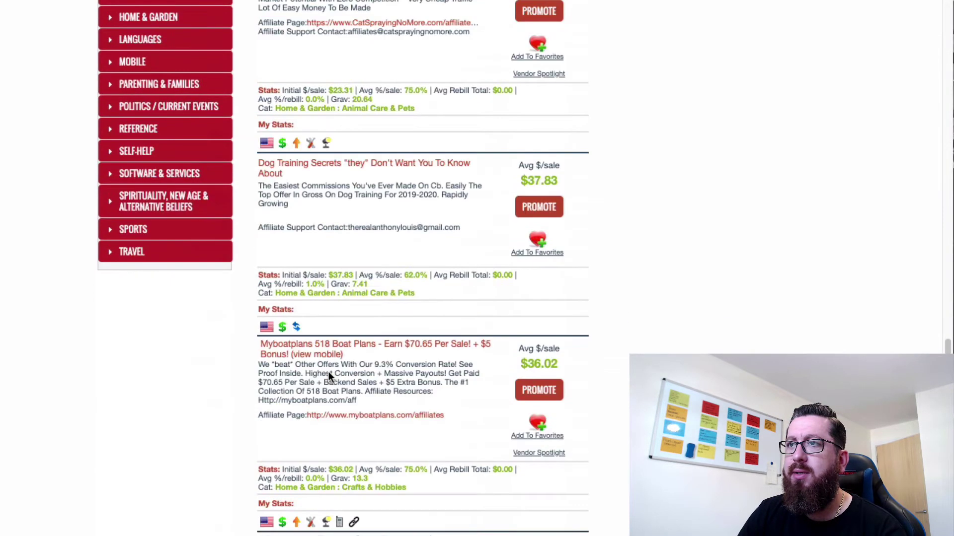
scroll(329, 377, "up", 1)
left_click(161, 283)
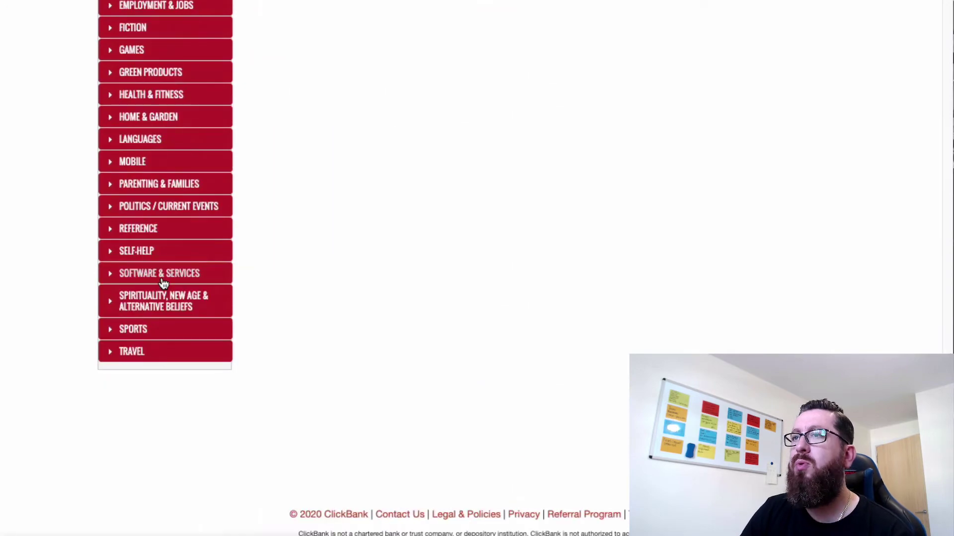
left_click(164, 283)
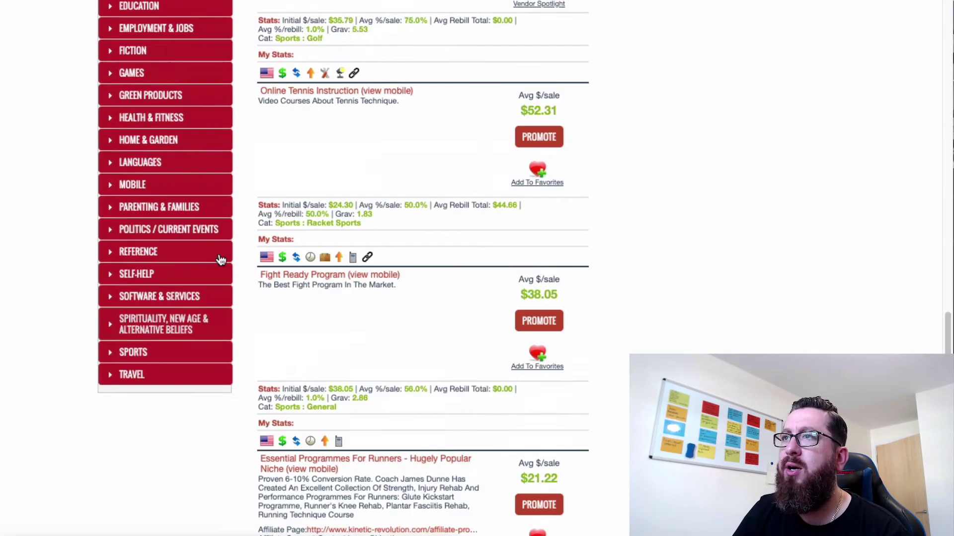
Step: Browse the Sports offers and open the affiliate page of The Stress-free Golf Swing in a new tab
scroll(248, 254, "down", 5)
scroll(250, 258, "down", 2)
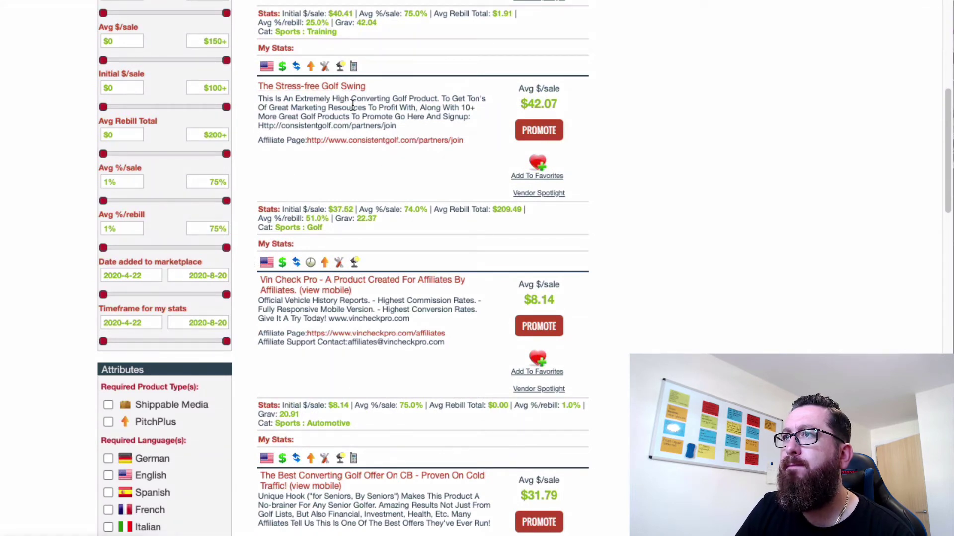
scroll(430, 443, "down", 5)
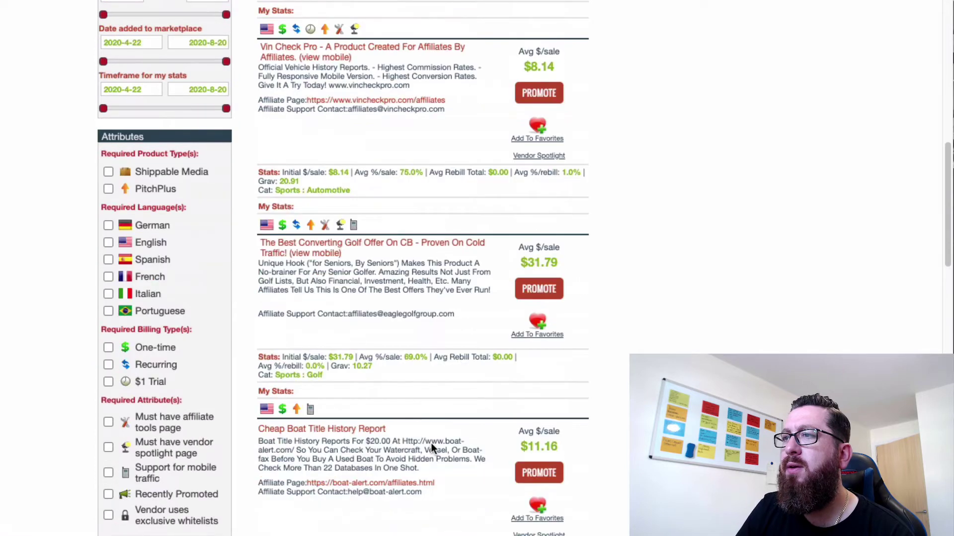
scroll(431, 443, "up", 5)
right_click(394, 149)
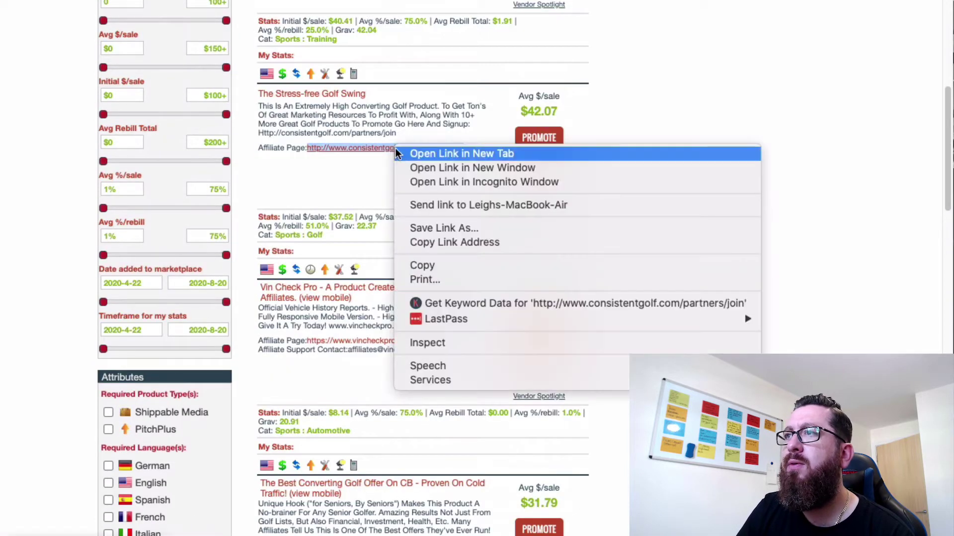
left_click(397, 152)
key("ctrl+Tab")
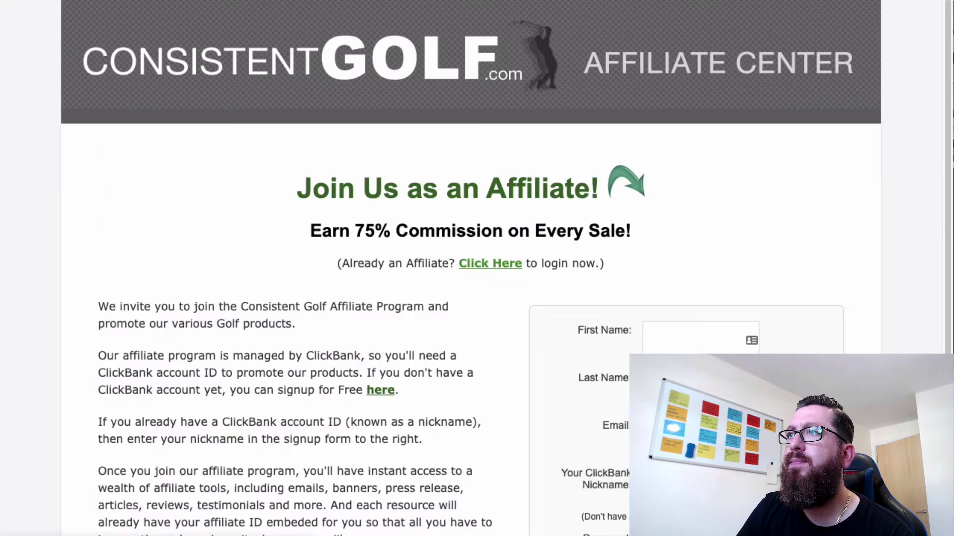
Step: Look over the Consistent Golf Affiliate Center signup page and return to the marketplace
scroll(426, 328, "down", 5)
scroll(426, 343, "up", 5)
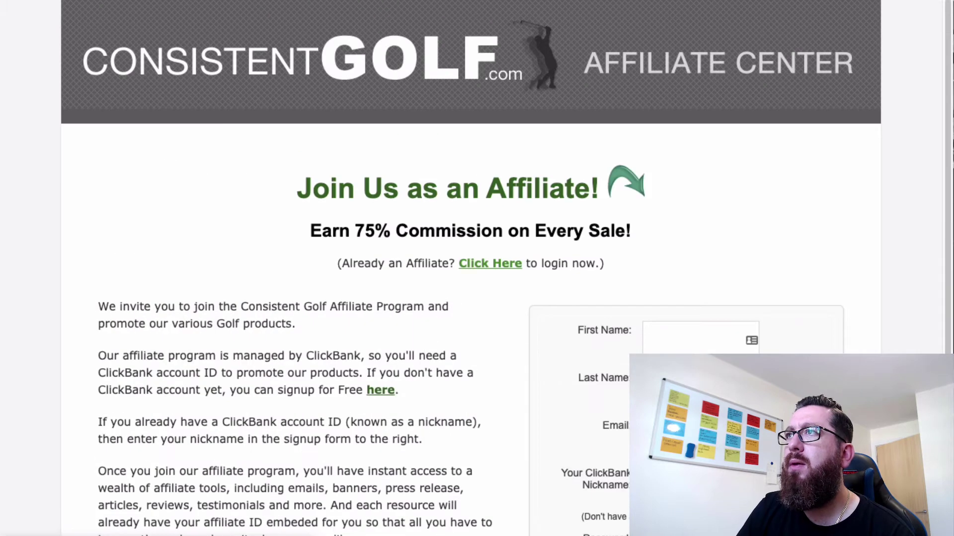
key("ctrl+Tab")
key("ctrl+Tab")
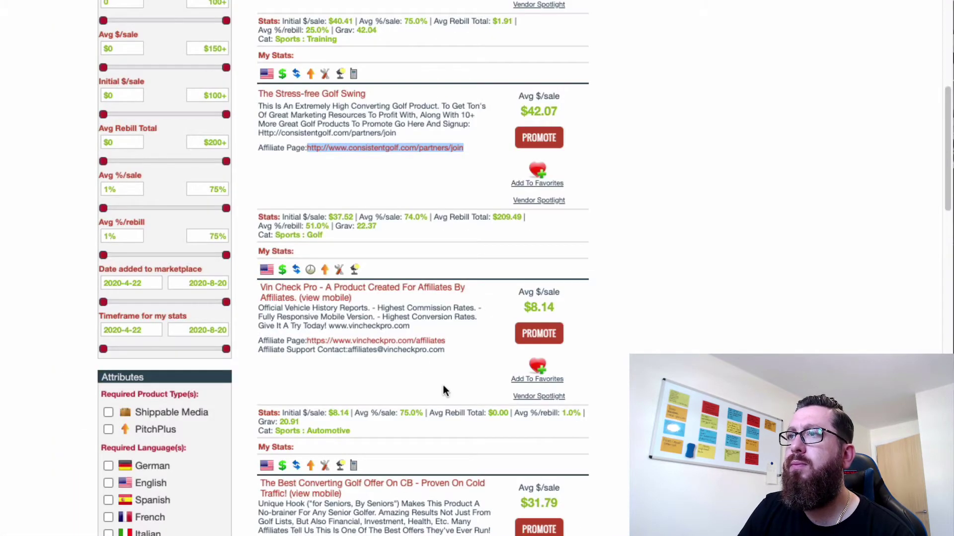
Step: Find the Monster Golf Swing offer in the Sports results and open its affiliate page in a new tab
scroll(444, 391, "down", 5)
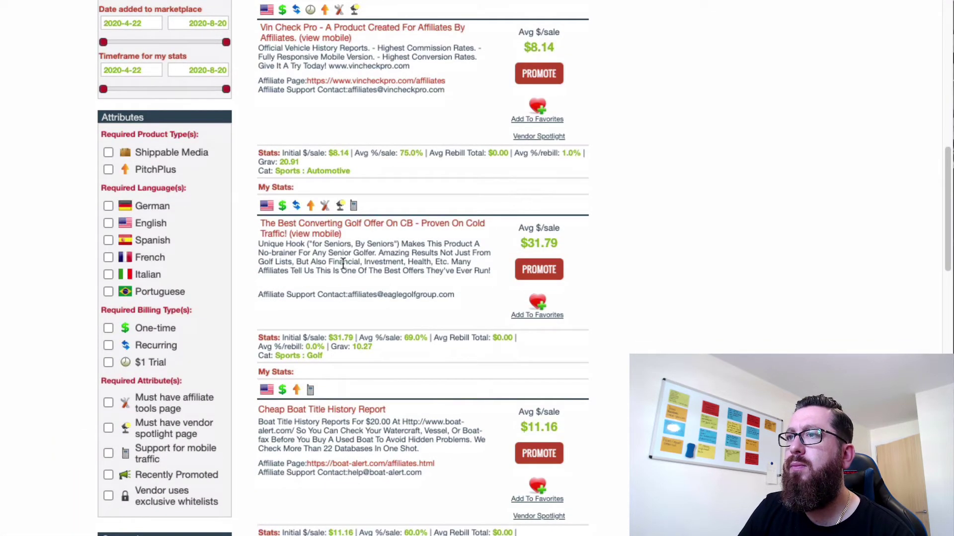
scroll(378, 442, "down", 4)
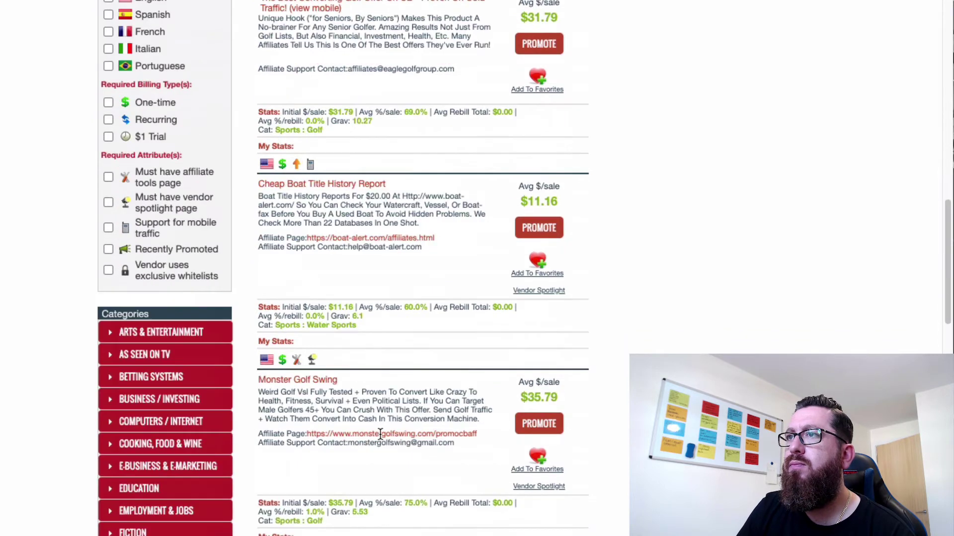
right_click(381, 438)
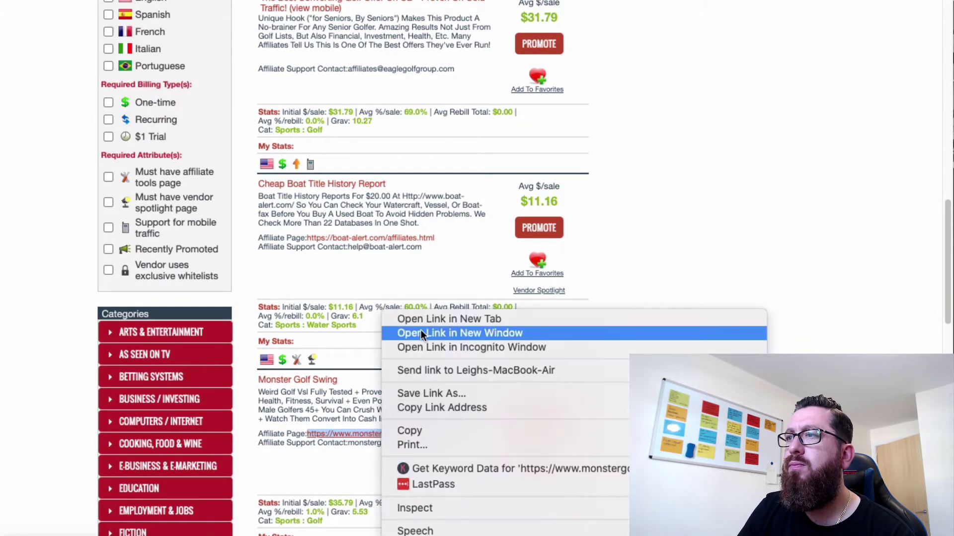
left_click(425, 317)
key("ctrl+Tab")
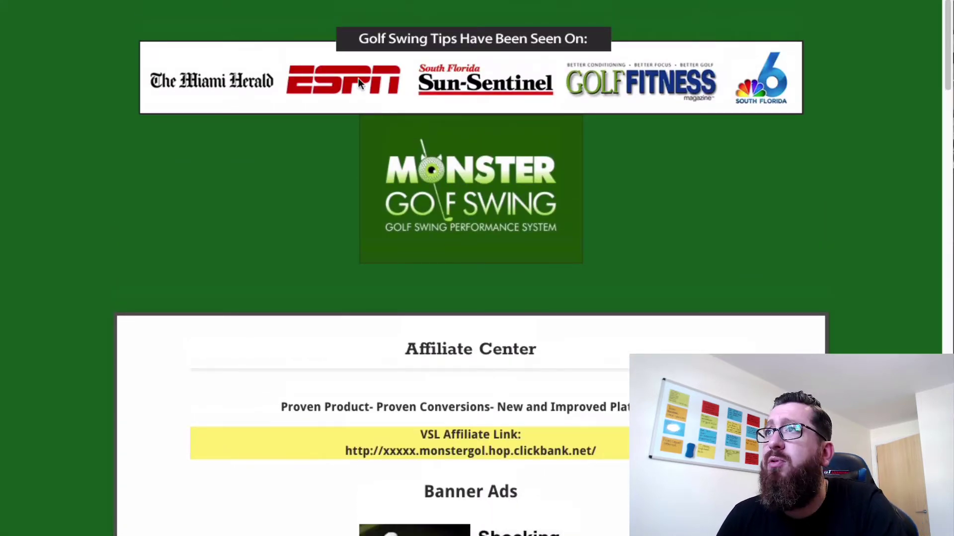
Step: Check the Monster Golf Swing marketplace listing and examine the banner ads in its Affiliate Center
left_click(242, 1)
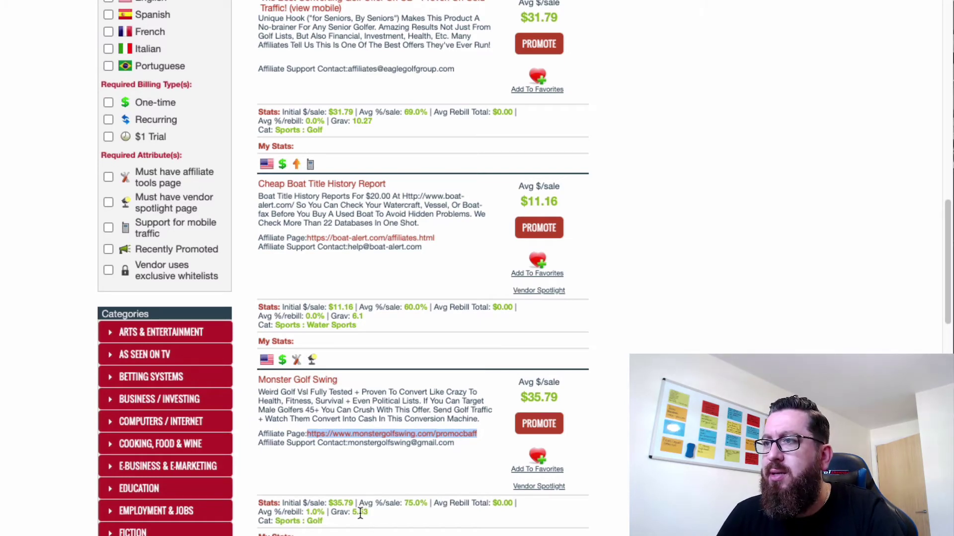
left_click(449, 434)
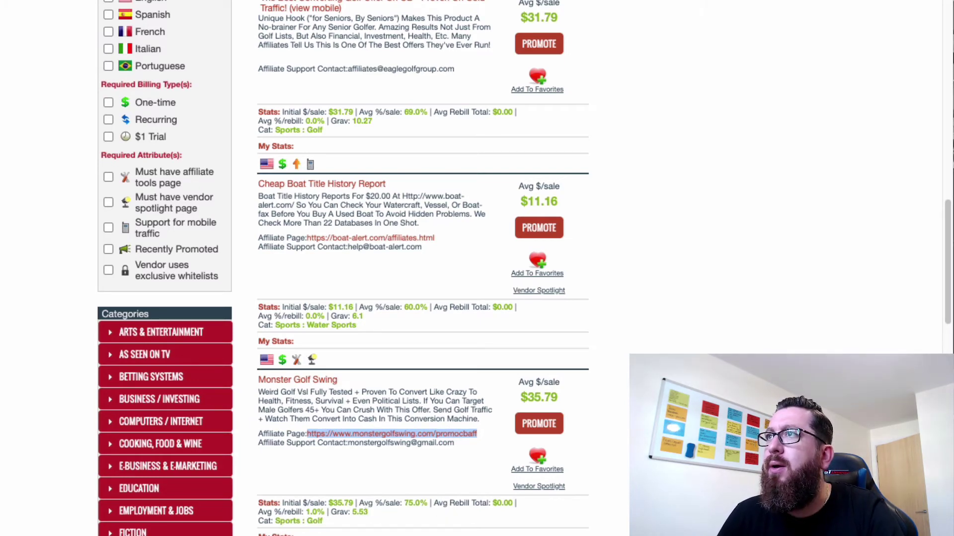
scroll(445, 327, "down", 2)
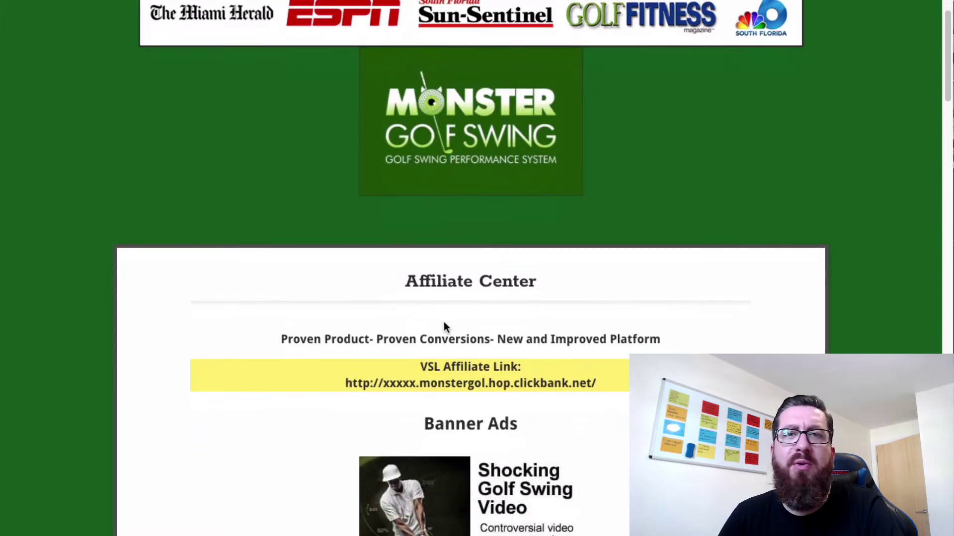
scroll(443, 326, "down", 20)
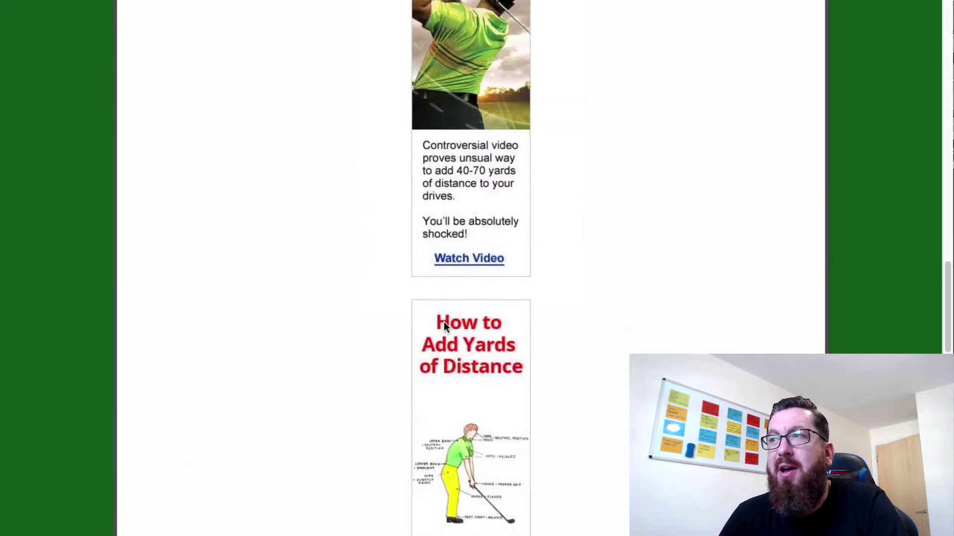
scroll(443, 321, "down", 10)
scroll(443, 321, "up", 3)
scroll(444, 326, "up", 15)
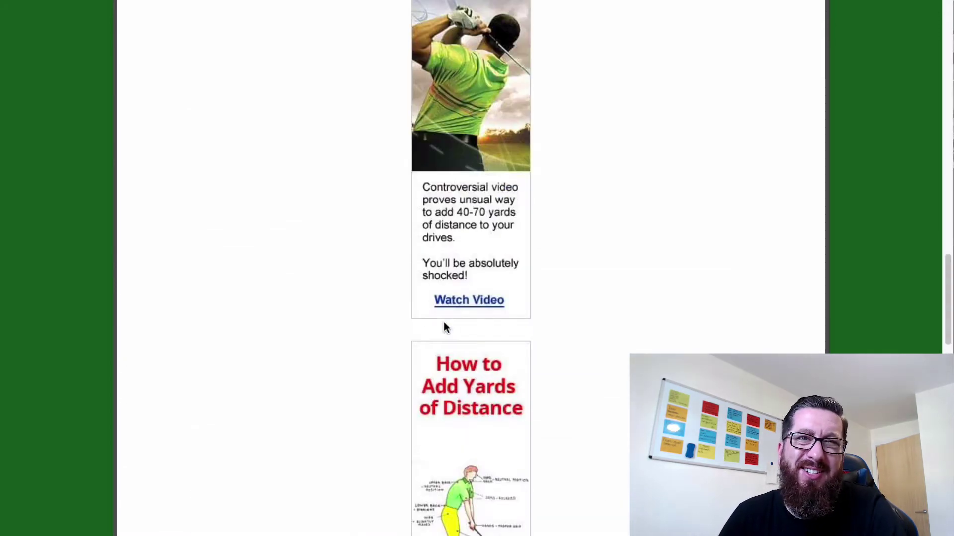
scroll(444, 327, "up", 20)
scroll(444, 320, "down", 8)
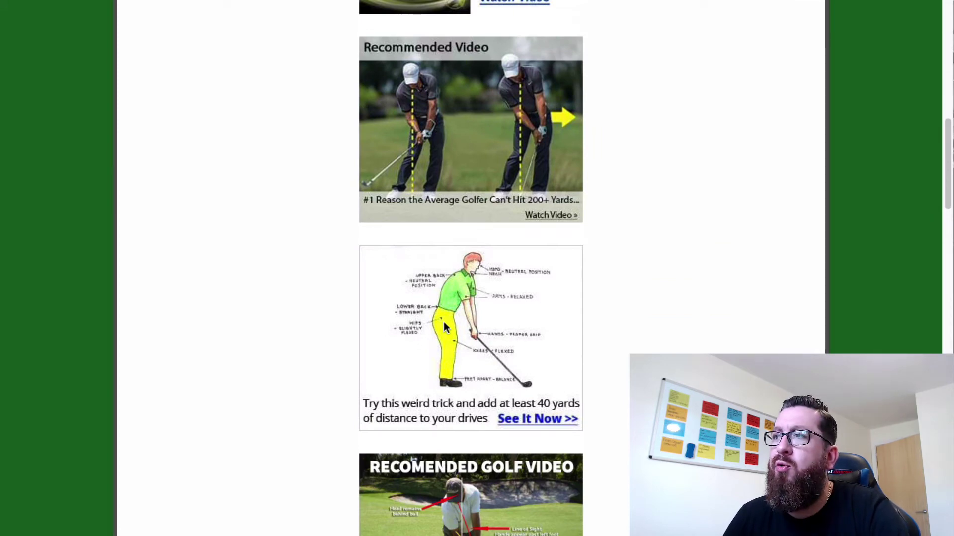
scroll(443, 321, "up", 8)
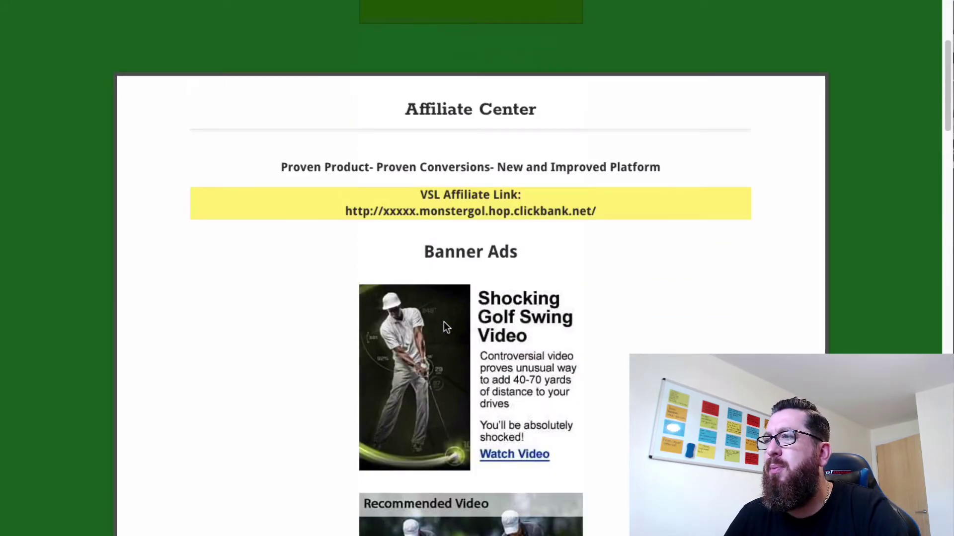
Step: Highlight the support e-mail for requesting more creatives at the end of the Monster Golf Swing page, and return to the marketplace
scroll(443, 324, "down", 12)
scroll(443, 324, "down", 12)
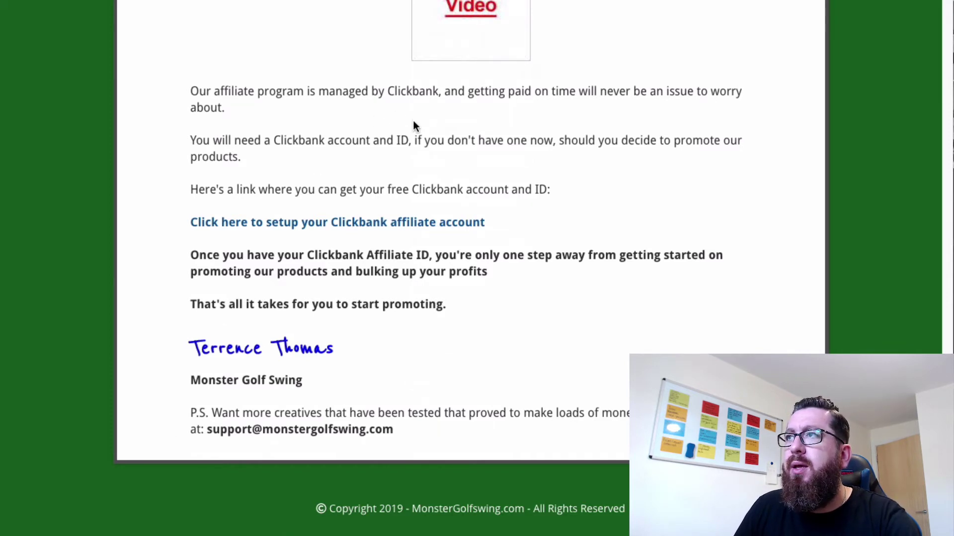
left_click_drag(200, 430, 401, 435)
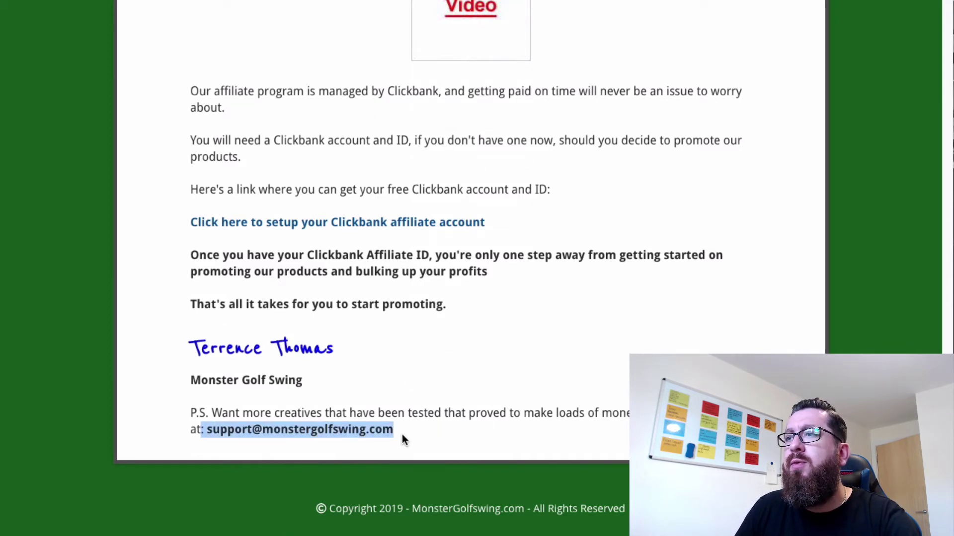
left_click(402, 433)
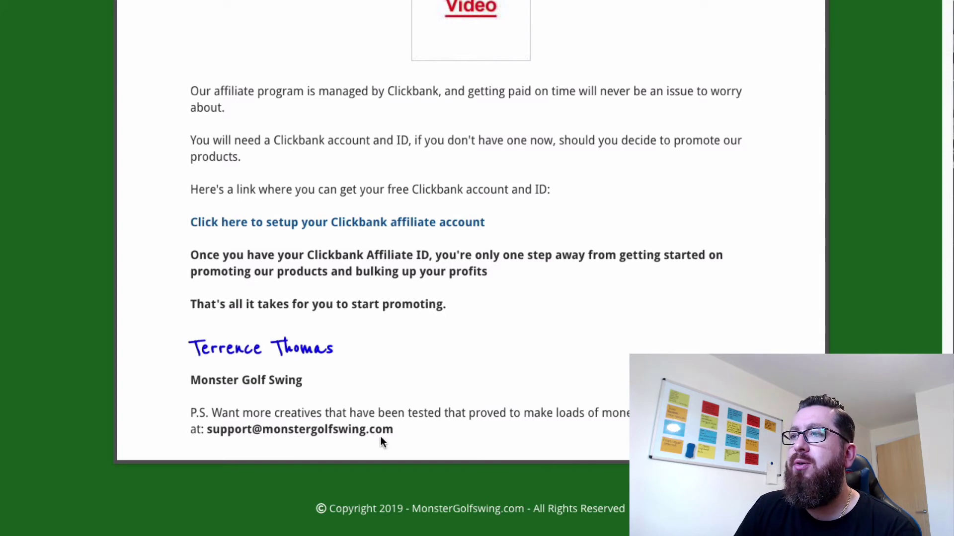
double_click(270, 426)
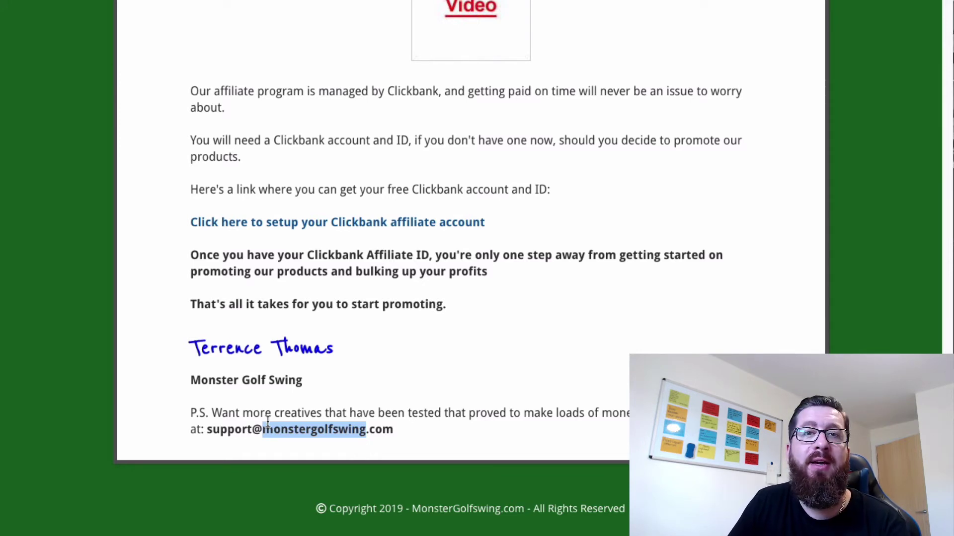
scroll(491, 358, "up", 10)
scroll(492, 342, "up", 15)
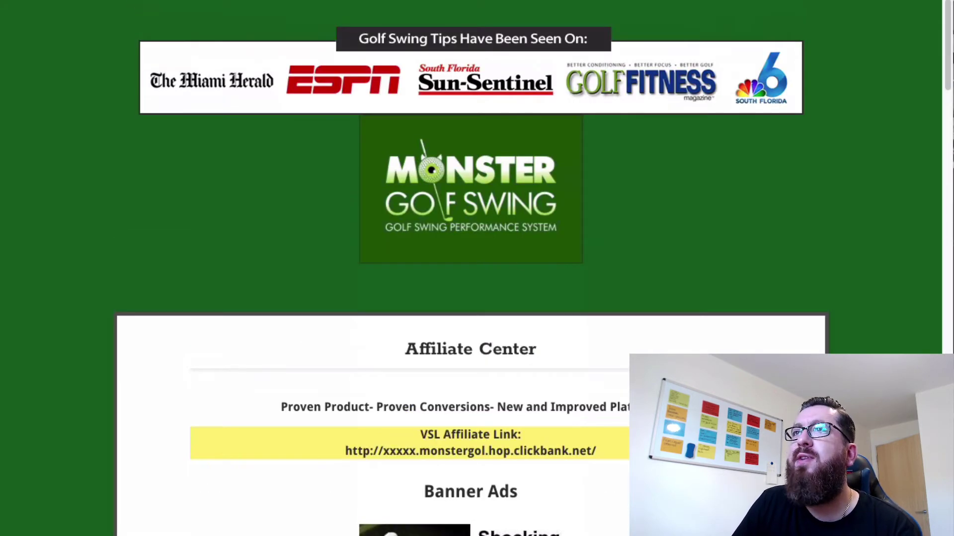
key("ctrl+shift+Tab")
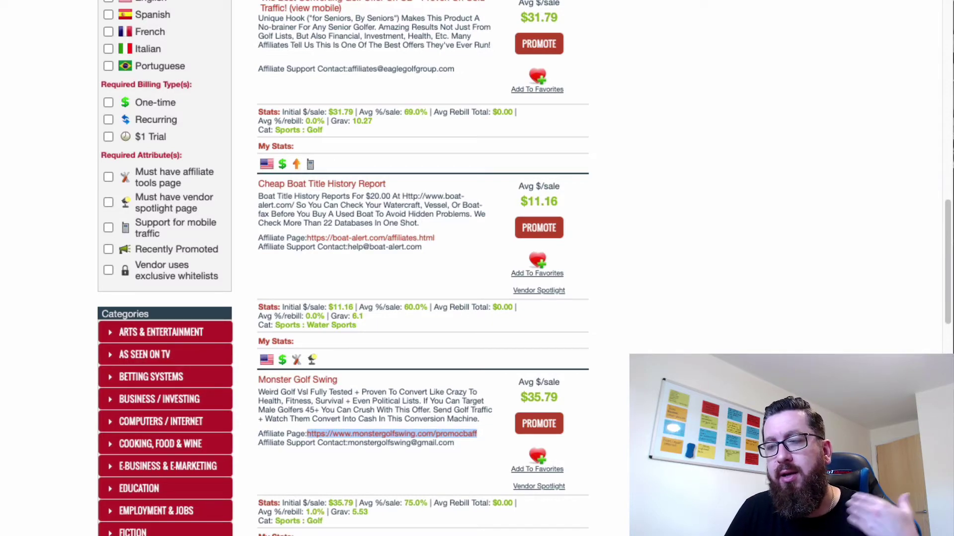
Step: Open the affiliate page of the Vertical Jump Training: Vert Shock offer in a new tab
scroll(230, 275, "down", 1)
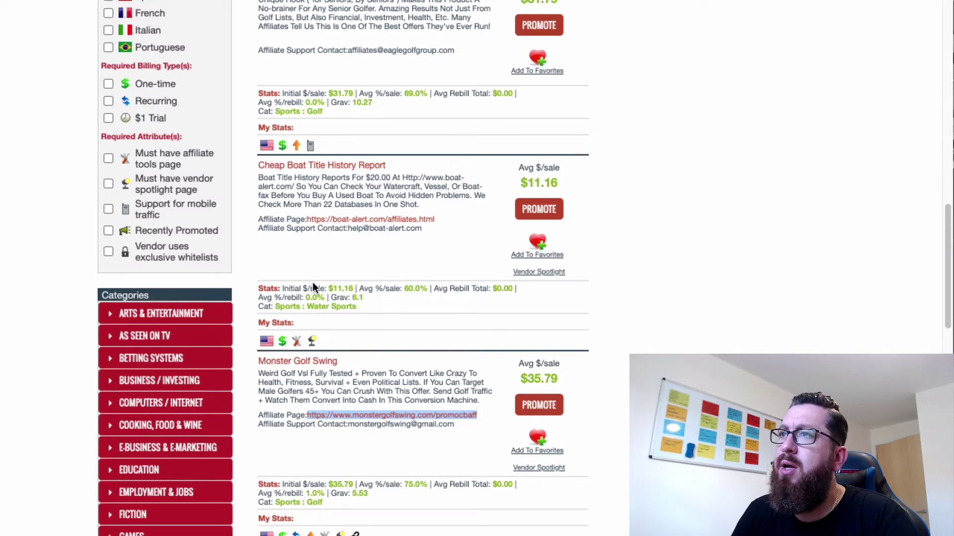
scroll(313, 279, "up", 9)
scroll(313, 281, "up", 8)
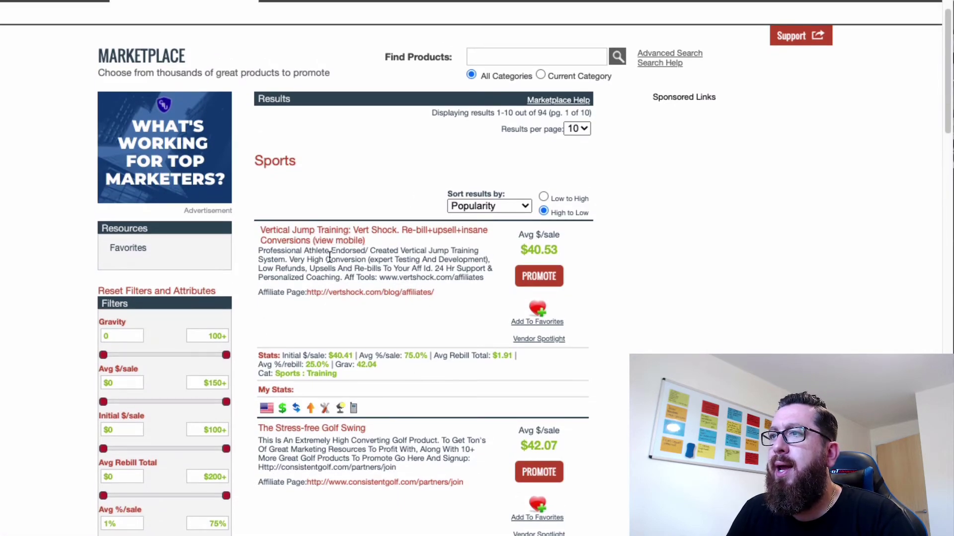
right_click(400, 294)
left_click(403, 295)
left_click(407, 1)
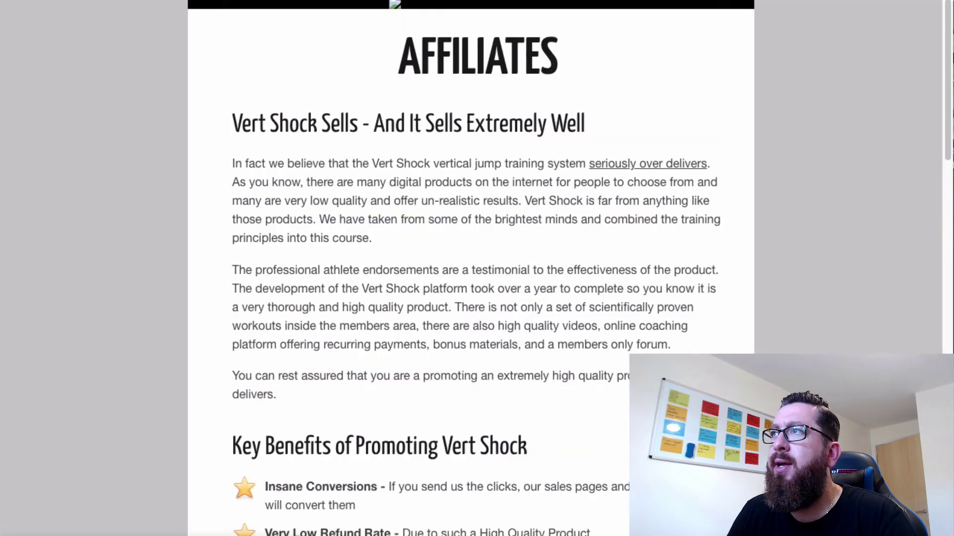
Step: Go to the Affiliate Signup section of the Vert Shock page and open the affiliate resources for already registered affiliates
scroll(397, 168, "down", 15)
scroll(397, 168, "down", 10)
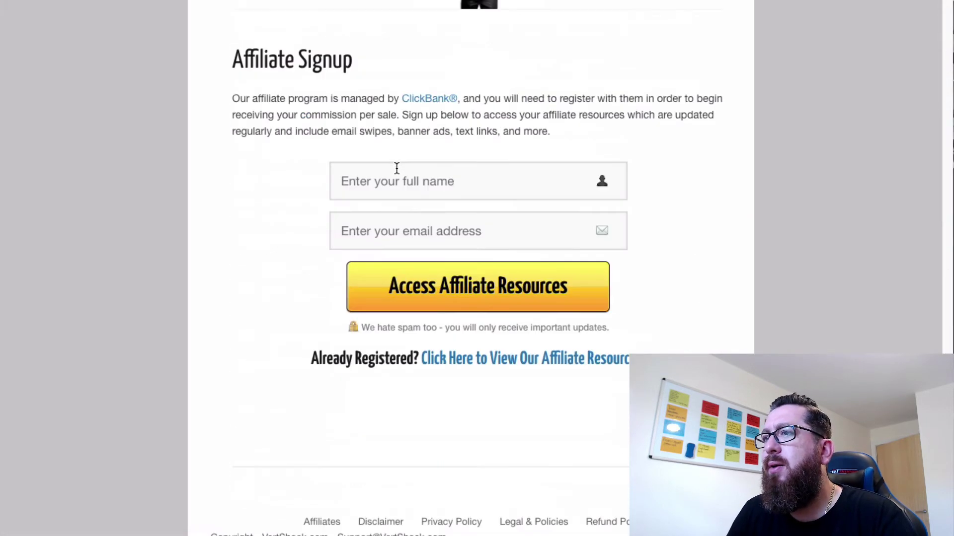
left_click(541, 354)
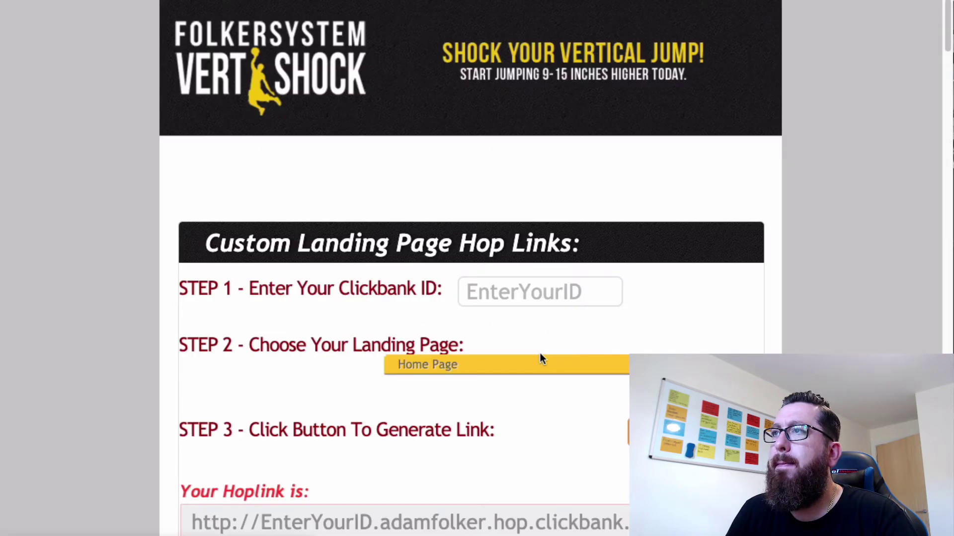
Step: Show the landing page choices in the Custom Landing Page Hop Links section
scroll(530, 346, "down", 7)
scroll(530, 346, "up", 5)
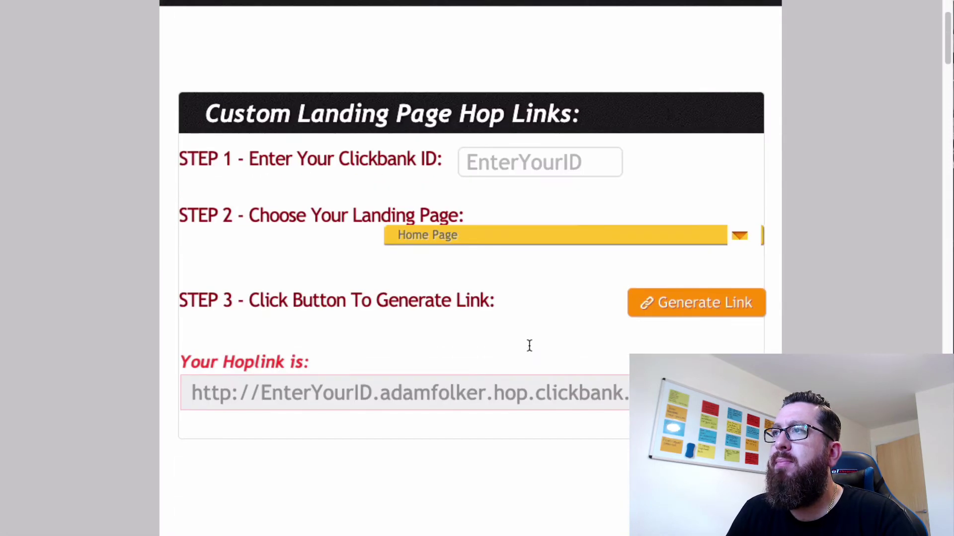
left_click(504, 241)
scroll(450, 343, "up", 1)
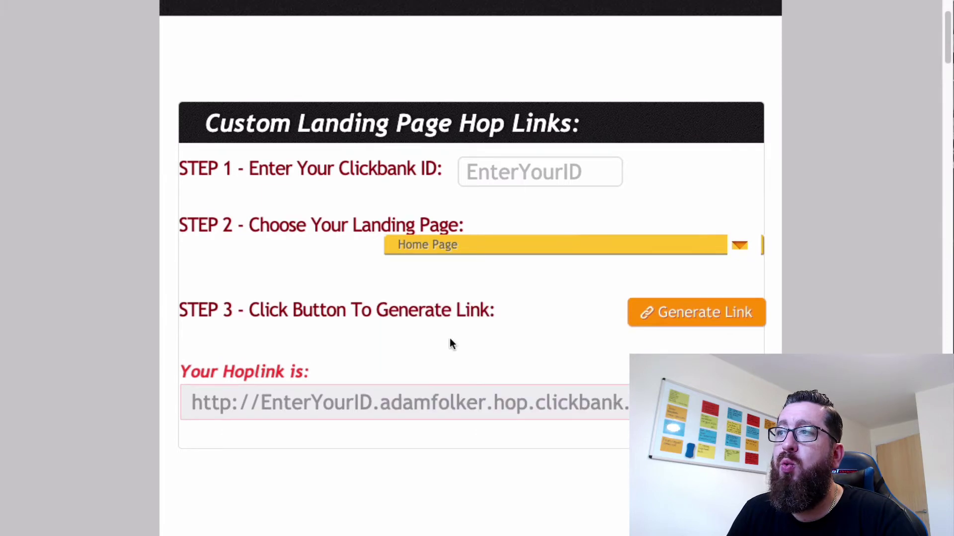
left_click(480, 244)
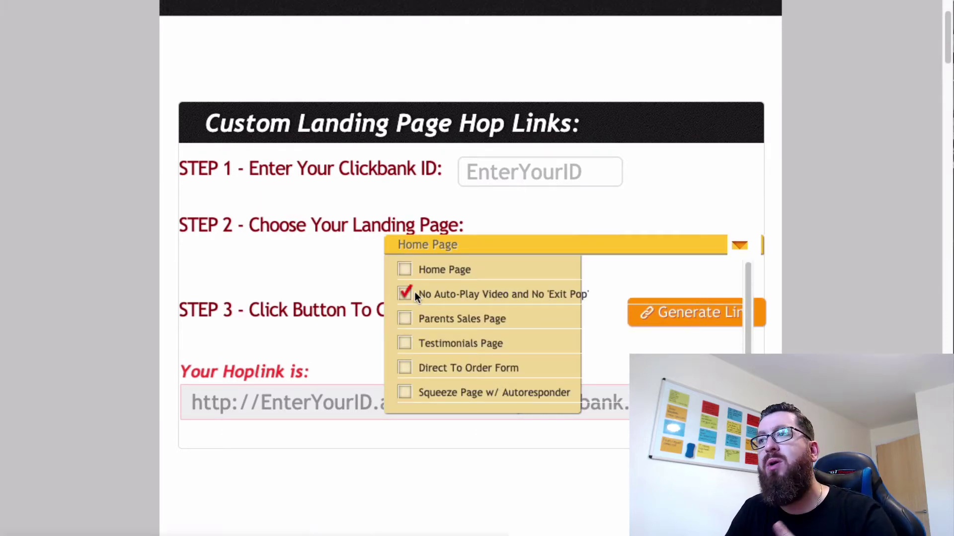
Step: Look through the email swipes, text link ads and banners on the Vert Shock affiliate resources page
scroll(157, 333, "down", 6)
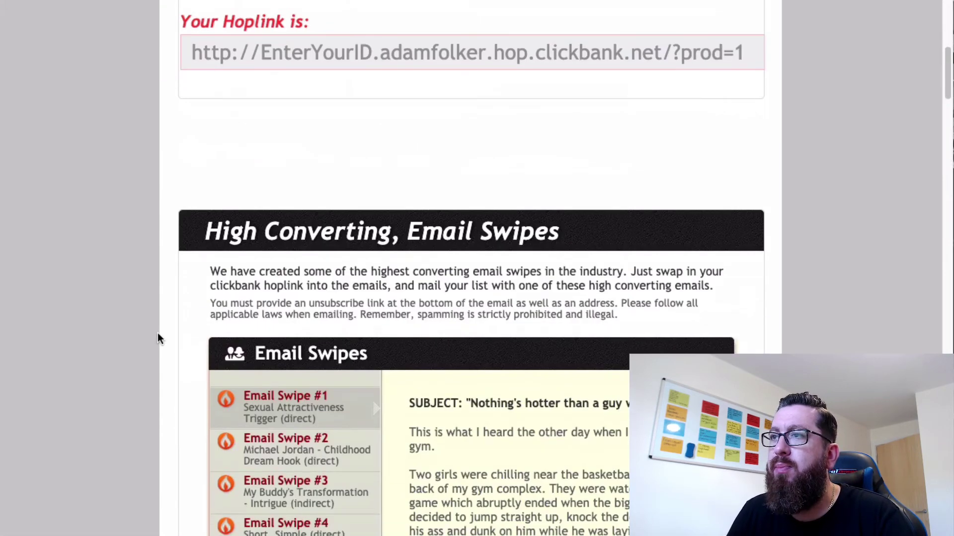
scroll(157, 336, "down", 7)
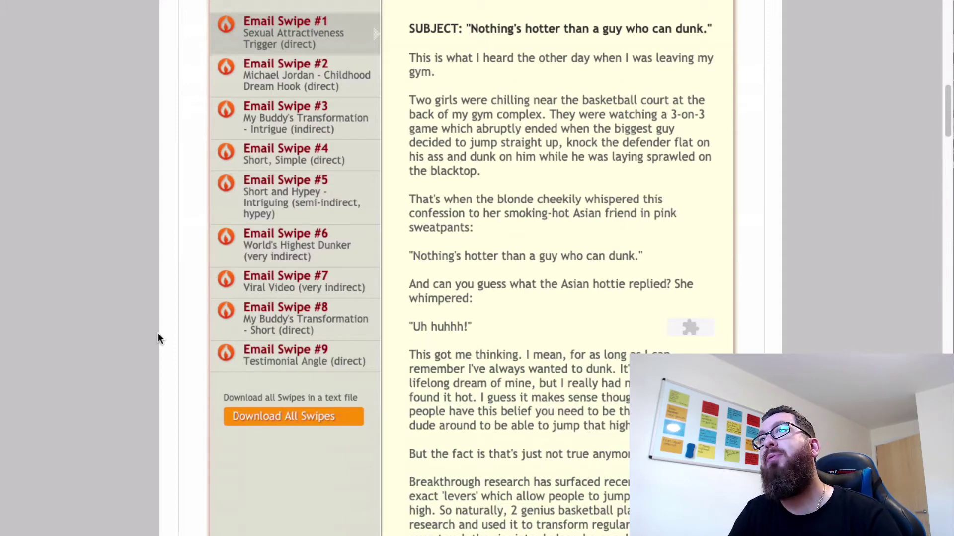
scroll(158, 334, "down", 12)
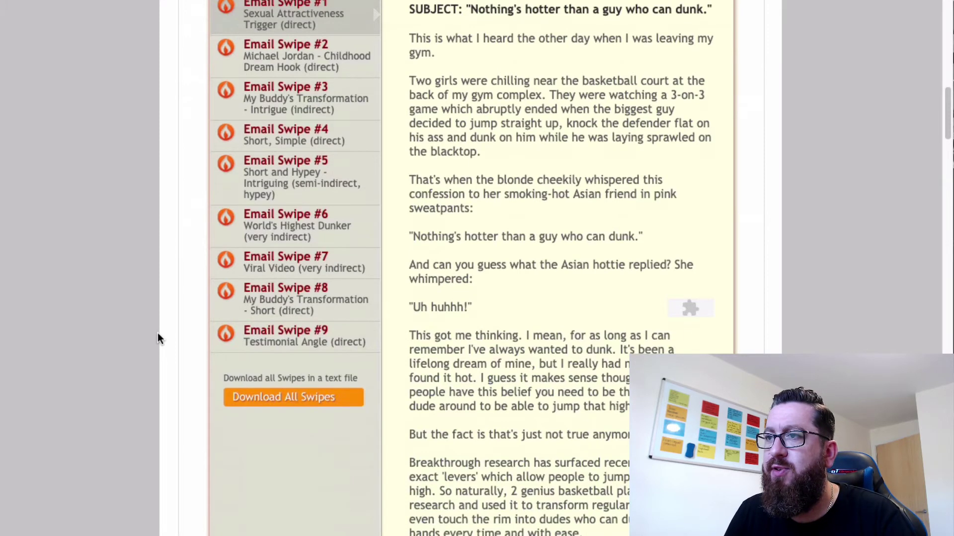
scroll(157, 339, "down", 20)
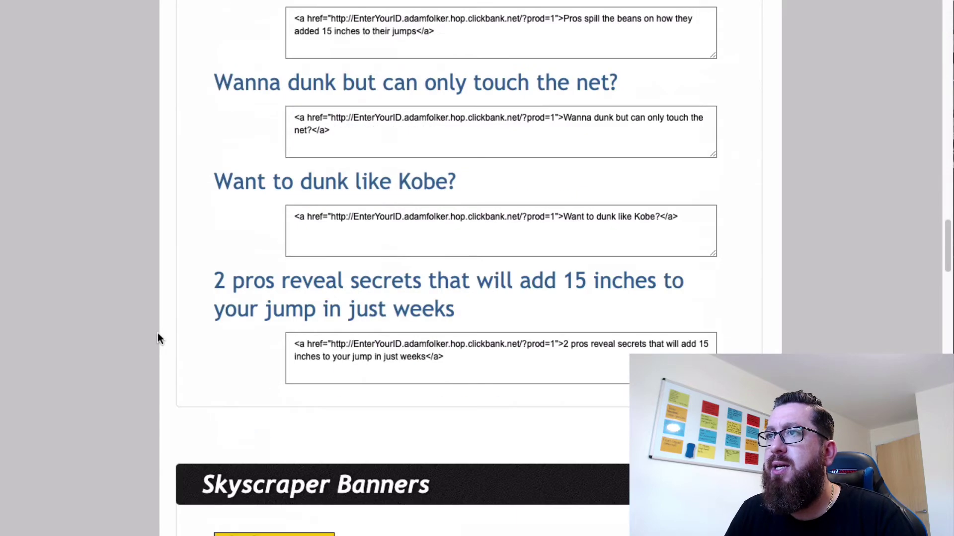
scroll(157, 339, "down", 20)
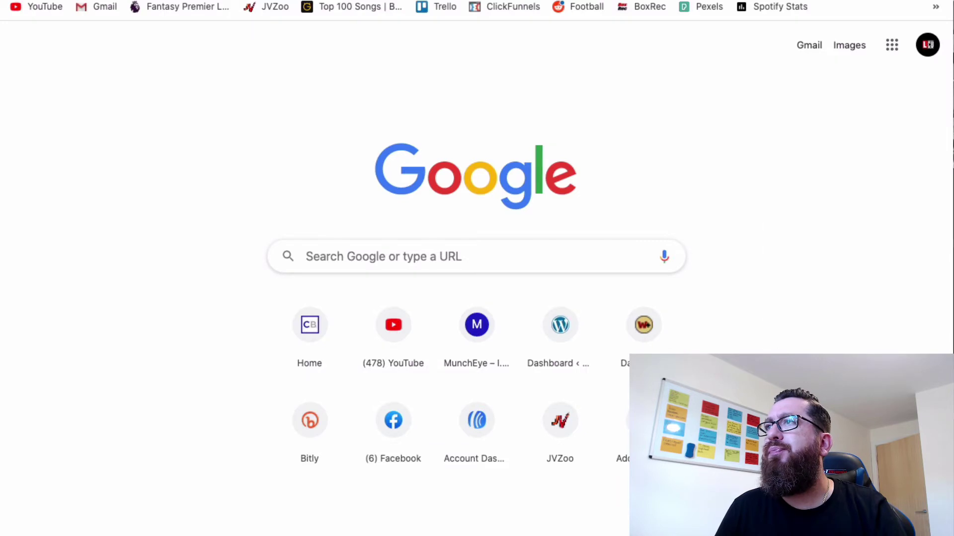
Step: Search Google for "vert shock", without the suggested word "free"
left_click(386, 258)
type("vert s")
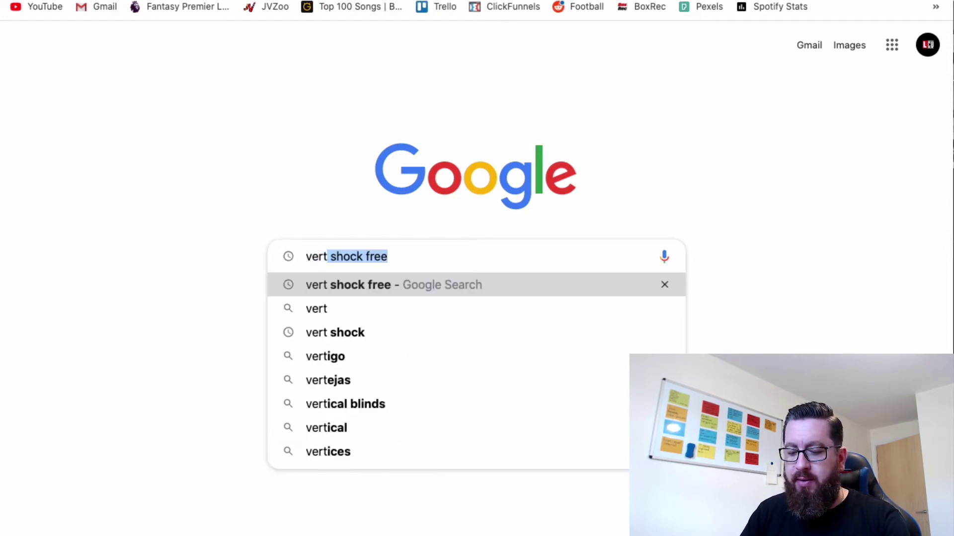
type("hock")
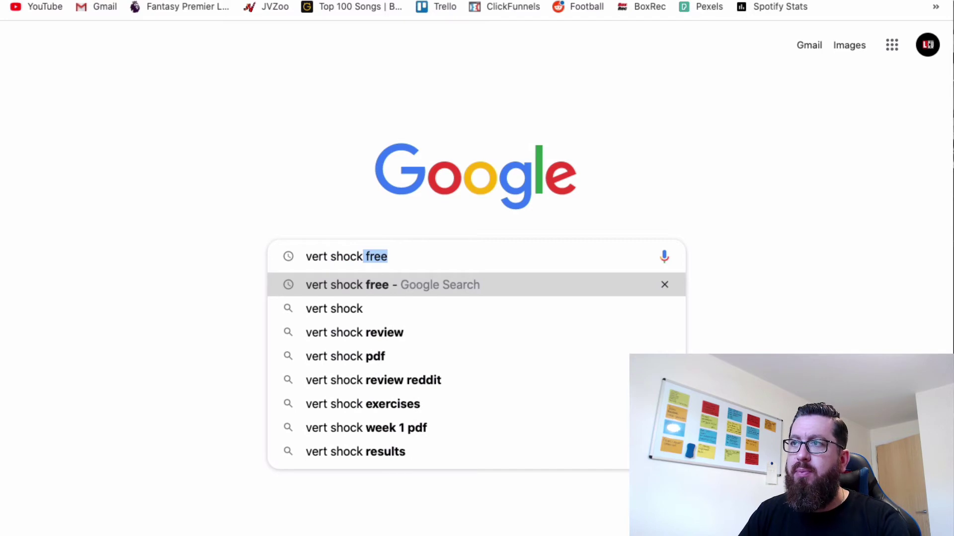
key("Return")
left_click(225, 29)
key("BackSpace")
key("BackSpace")
key("BackSpace")
key("BackSpace")
key("BackSpace")
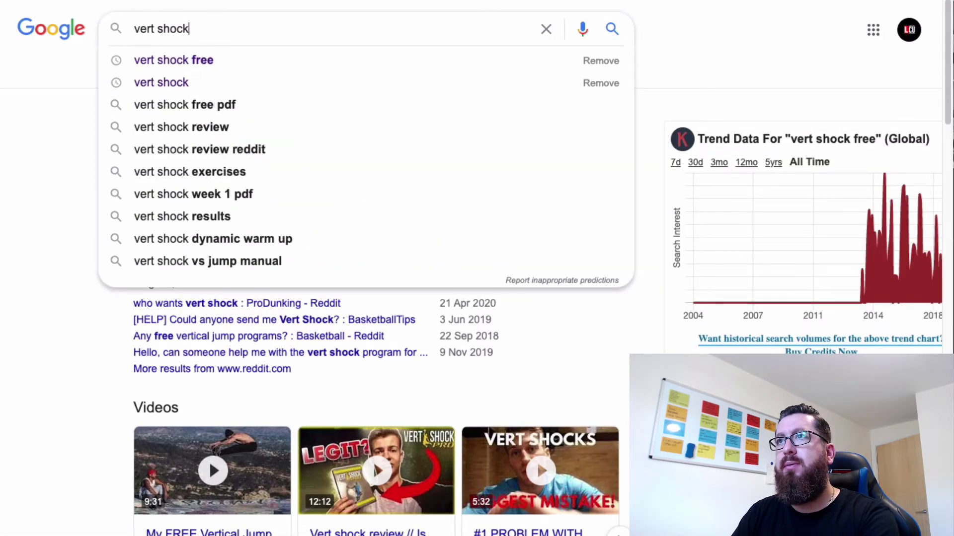
key("Return")
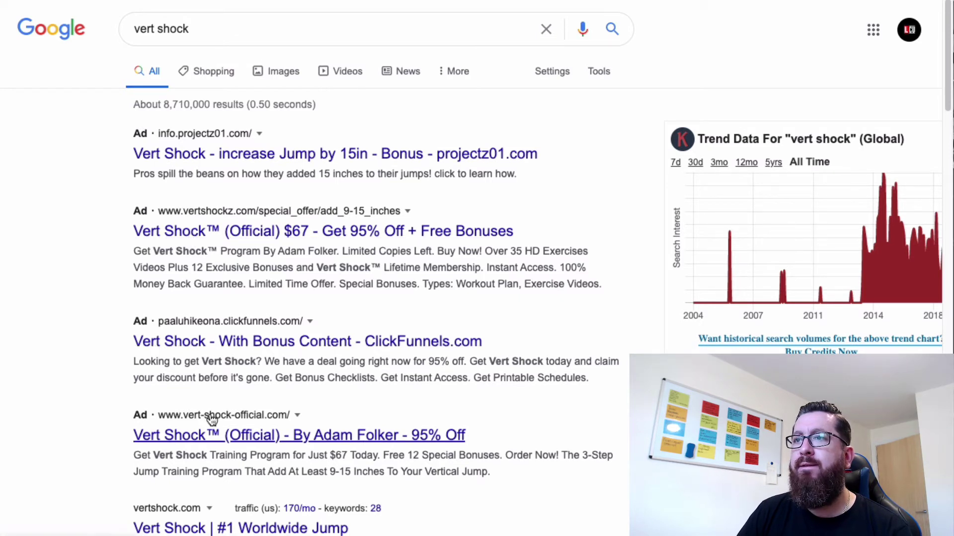
Step: Examine the ads and organic results for Vert Shock through to the end of the first results page
scroll(211, 420, "down", 1)
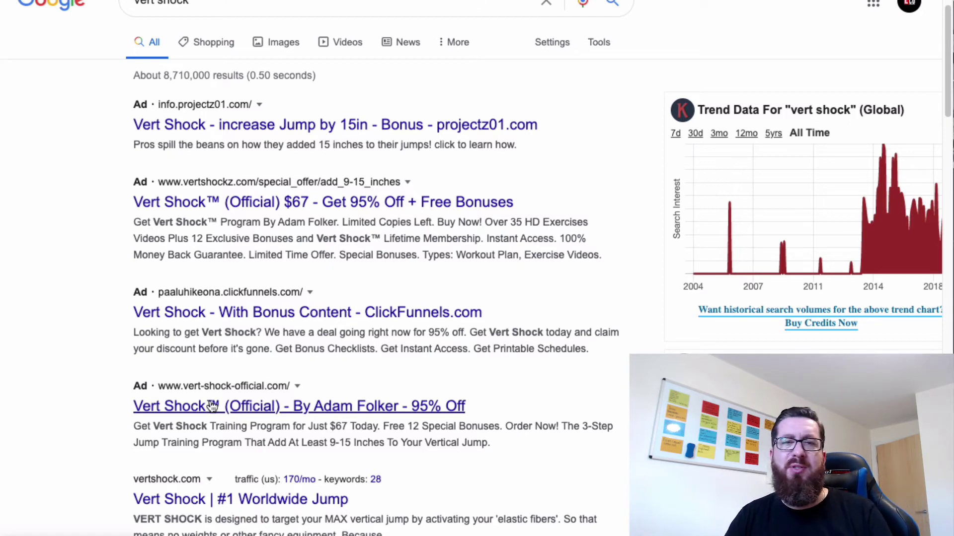
scroll(211, 406, "down", 20)
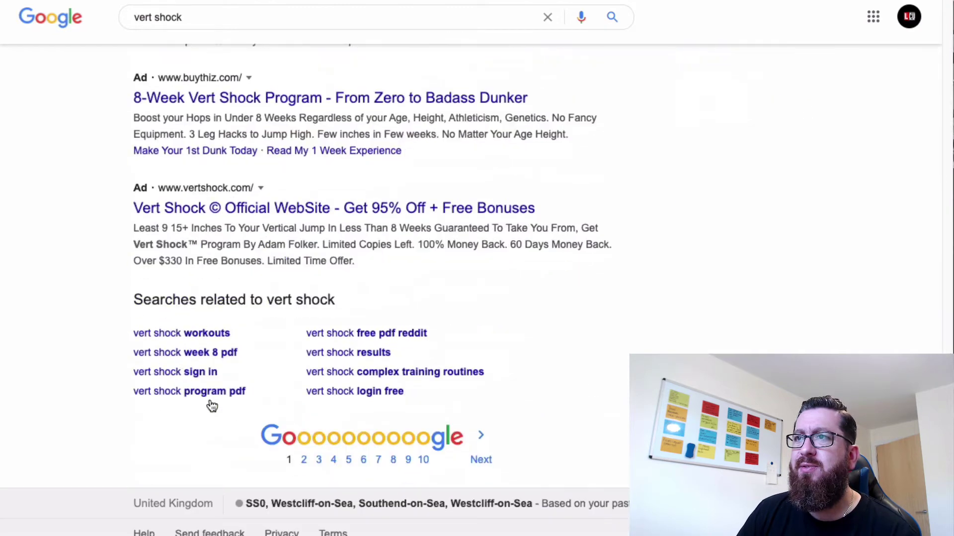
scroll(212, 406, "up", 5)
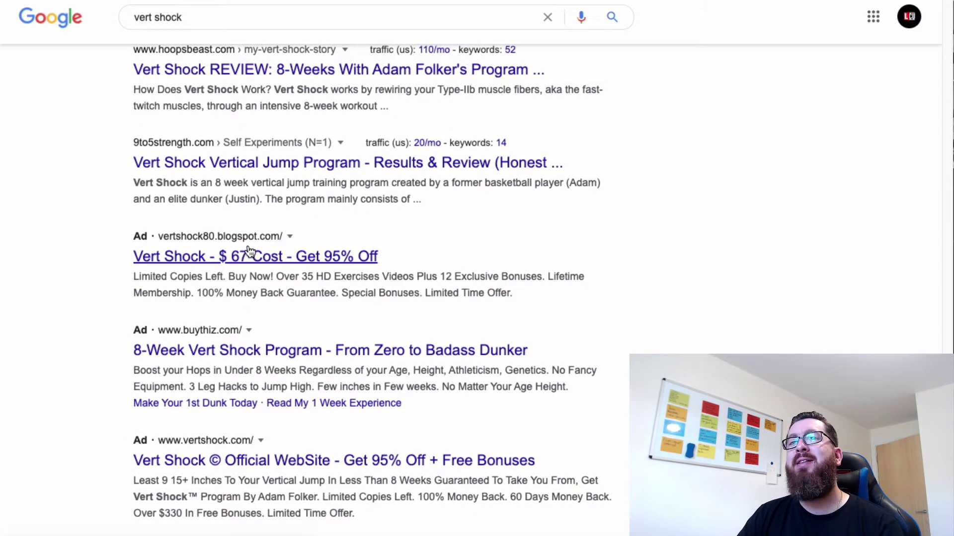
scroll(250, 251, "up", 1)
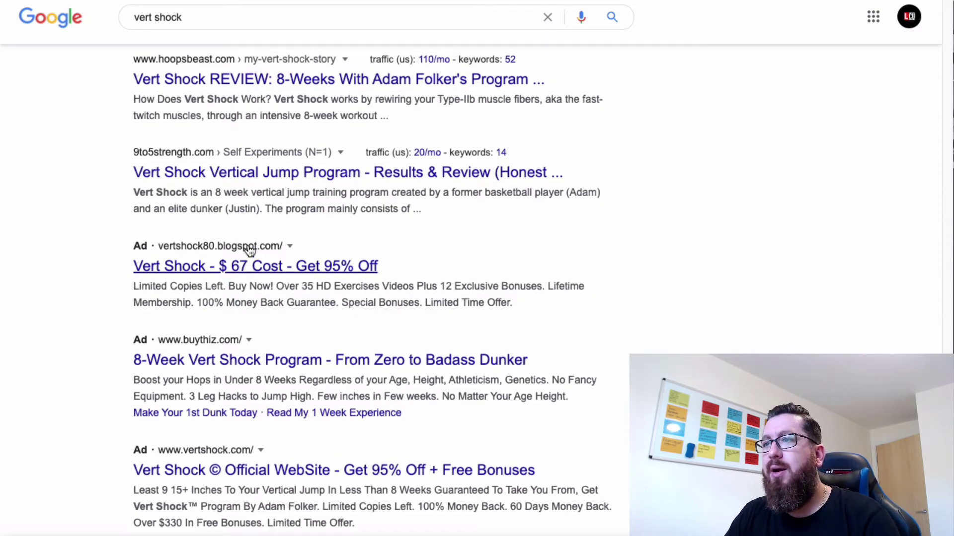
scroll(250, 251, "up", 2)
scroll(250, 248, "up", 20)
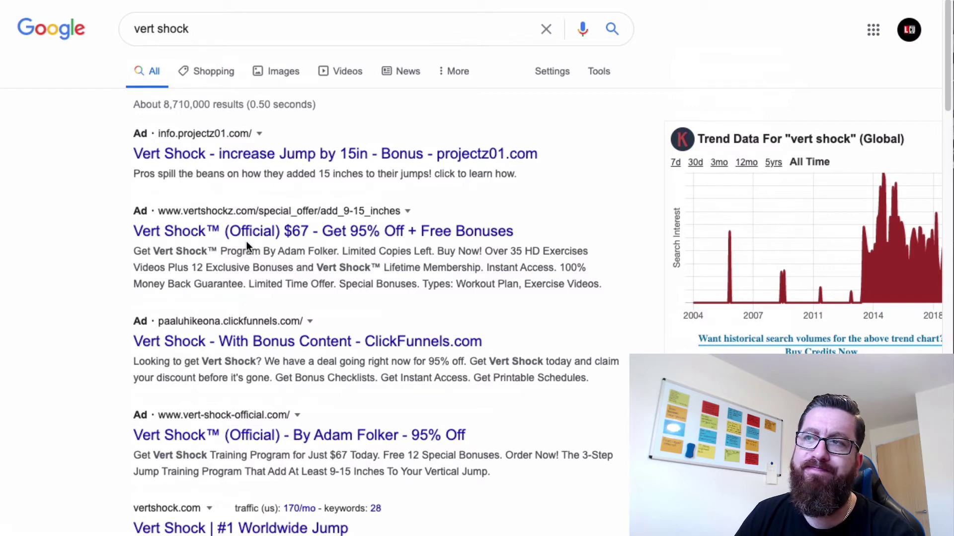
scroll(240, 229, "down", 1)
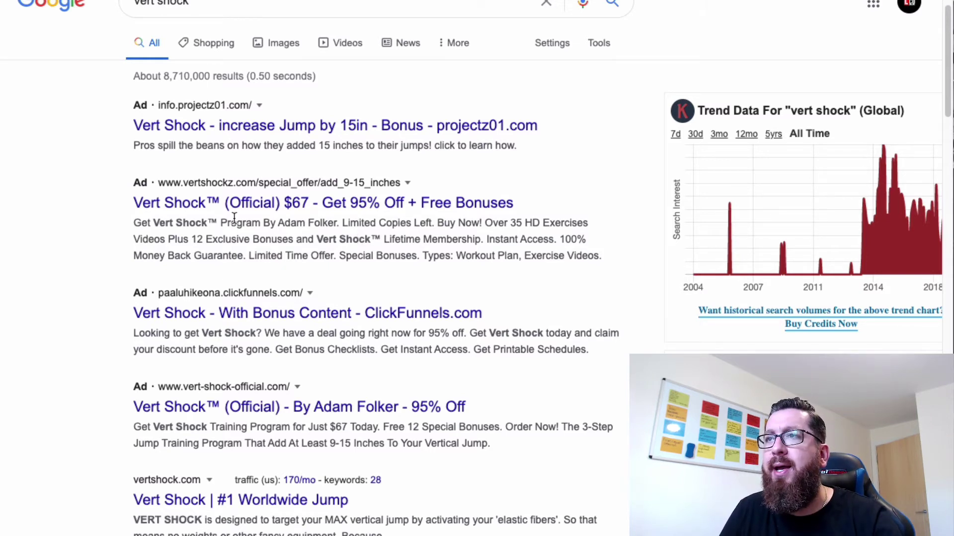
Step: Open the vertshockz.com ad "Vert Shock (Official) $67 - Get 95% Off + Free Bonuses" in a new tab and switch to it
right_click(274, 202)
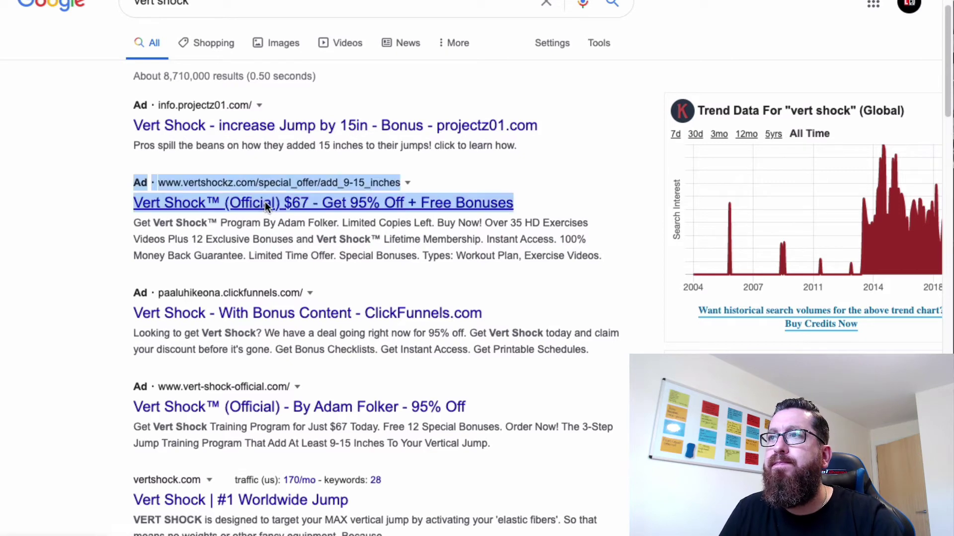
left_click(276, 214)
left_click(657, 0)
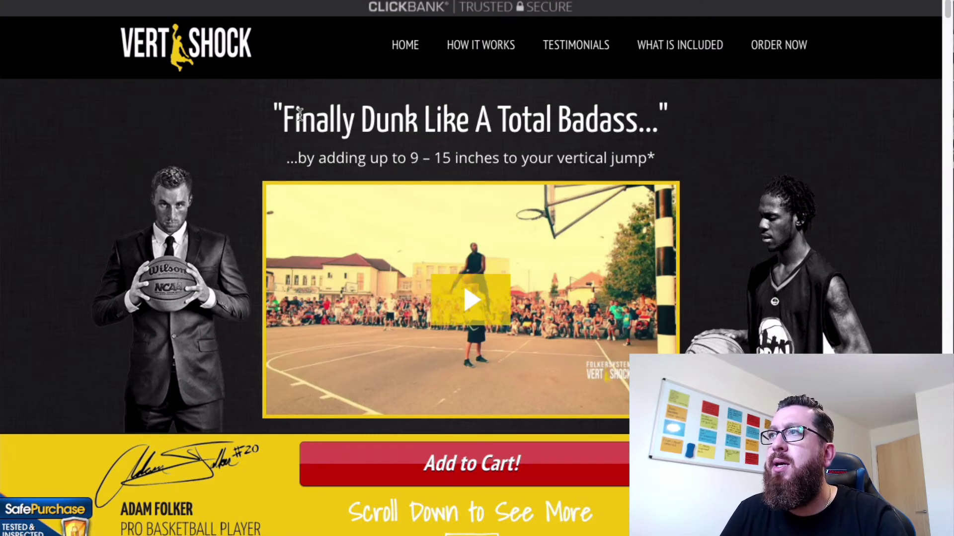
Step: Examine the Vert Shock sales page, including its bonuses, pricing offer and video testimonials
scroll(300, 114, "down", 5)
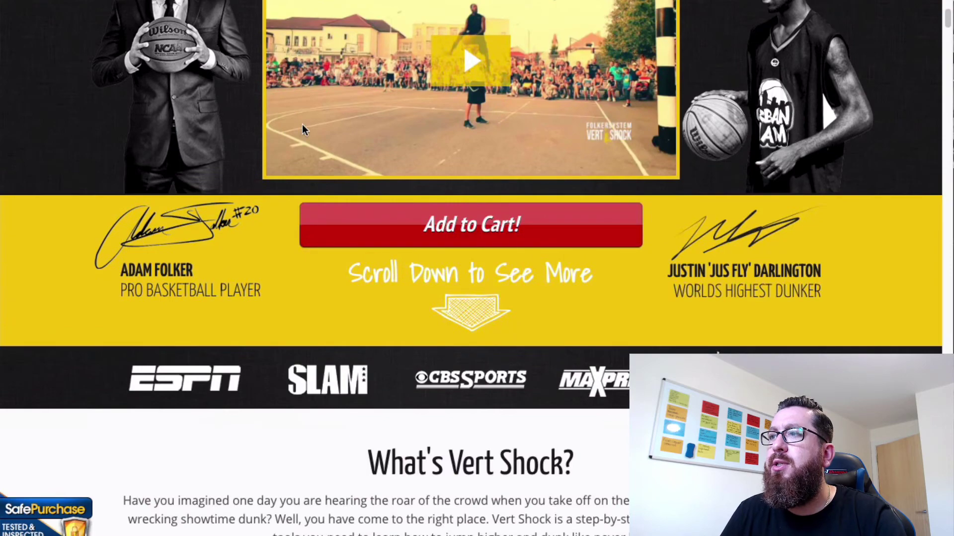
scroll(319, 177, "down", 20)
scroll(320, 176, "down", 20)
scroll(320, 177, "down", 20)
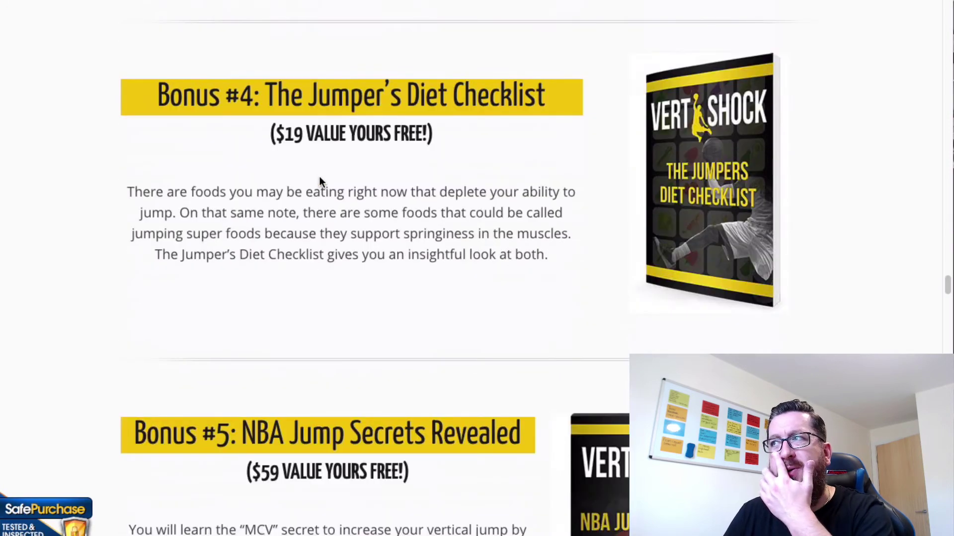
scroll(320, 177, "down", 20)
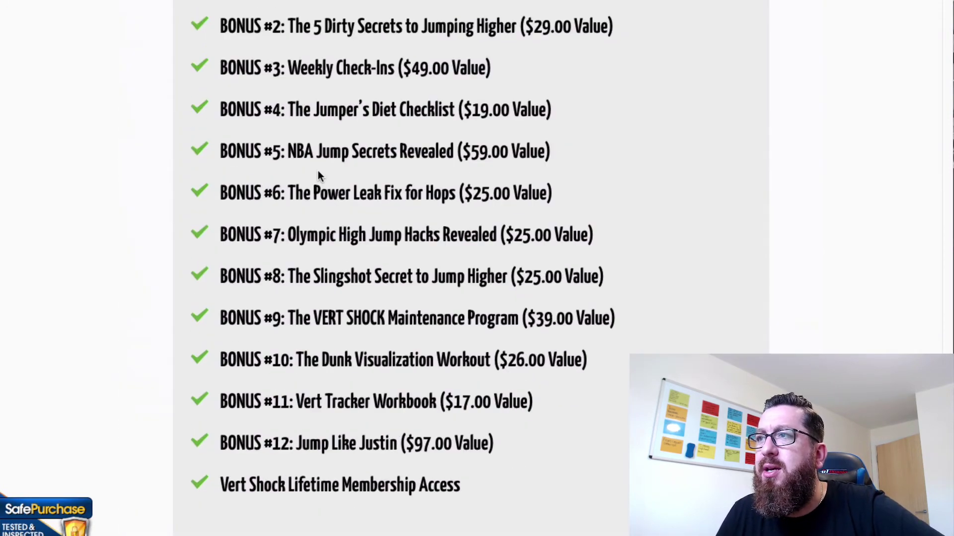
scroll(318, 173, "down", 8)
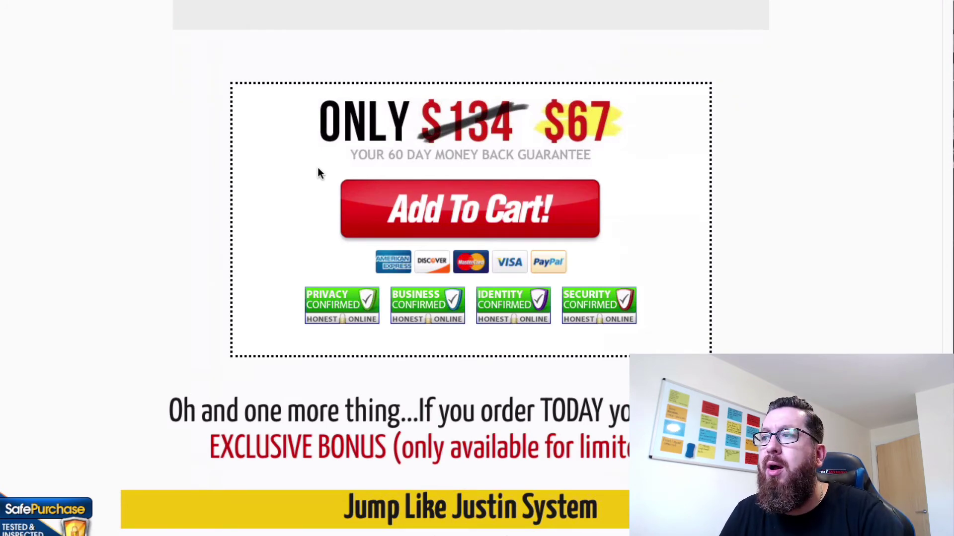
scroll(333, 182, "down", 15)
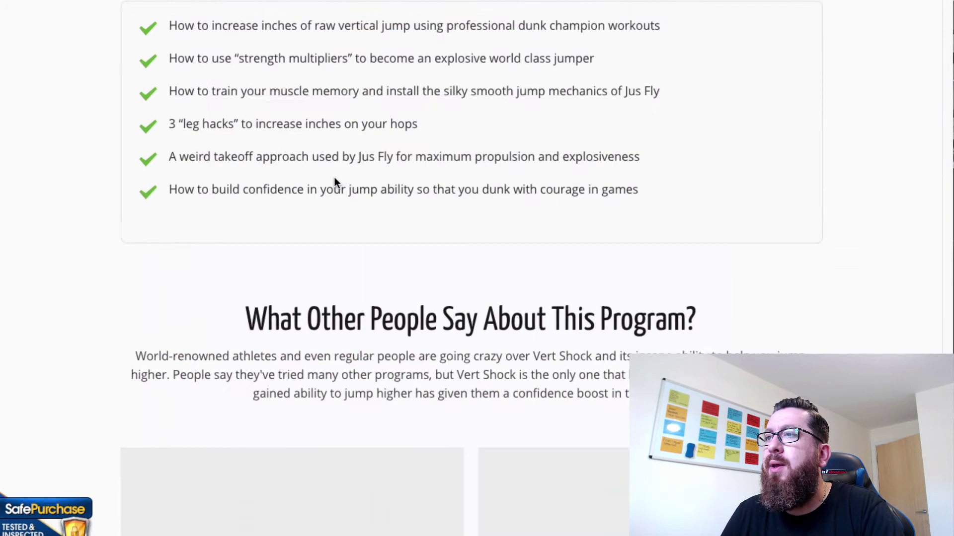
scroll(334, 177, "down", 10)
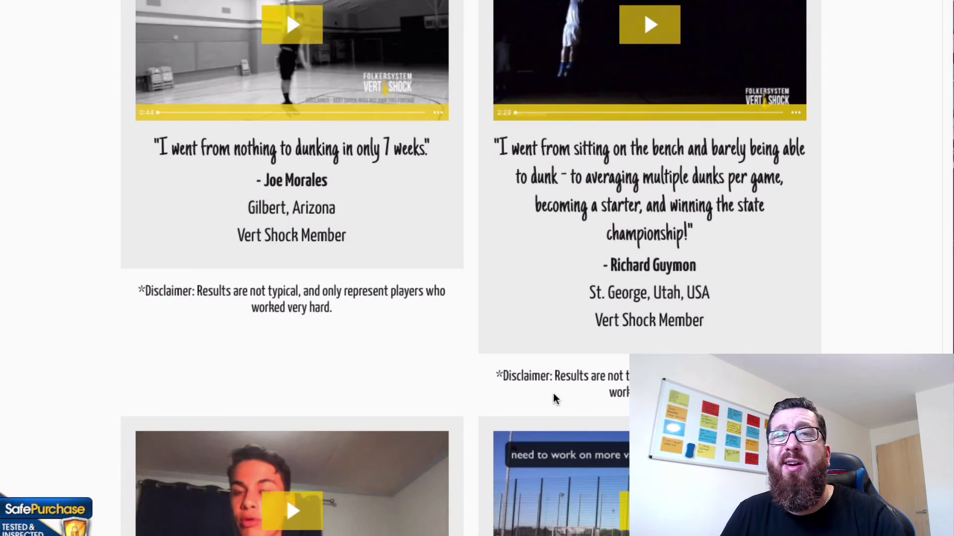
scroll(553, 395, "up", 15)
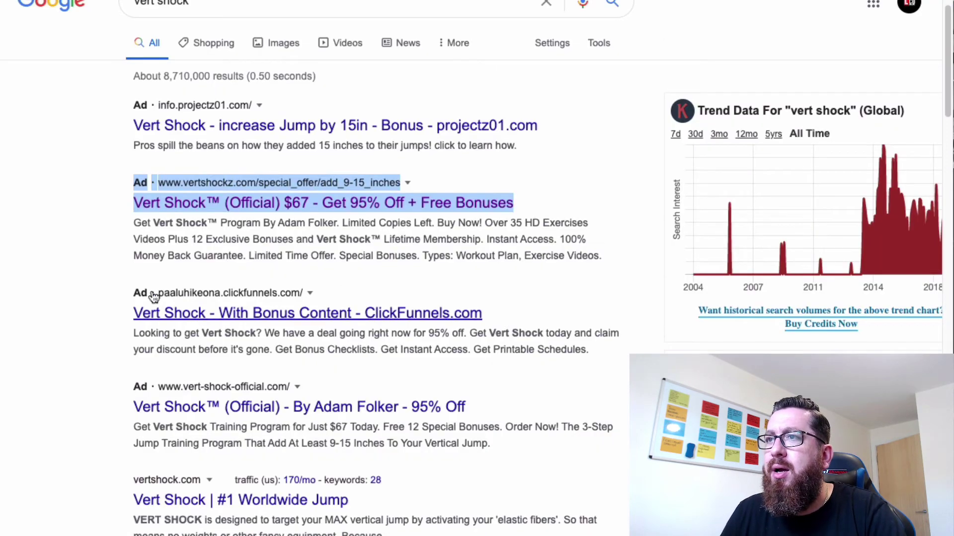
Step: Open the ClickFunnels ad "Vert Shock - With Bonus Content" in a new tab, switch to it and pause its review video
left_click(68, 340)
right_click(152, 297)
left_click(174, 304)
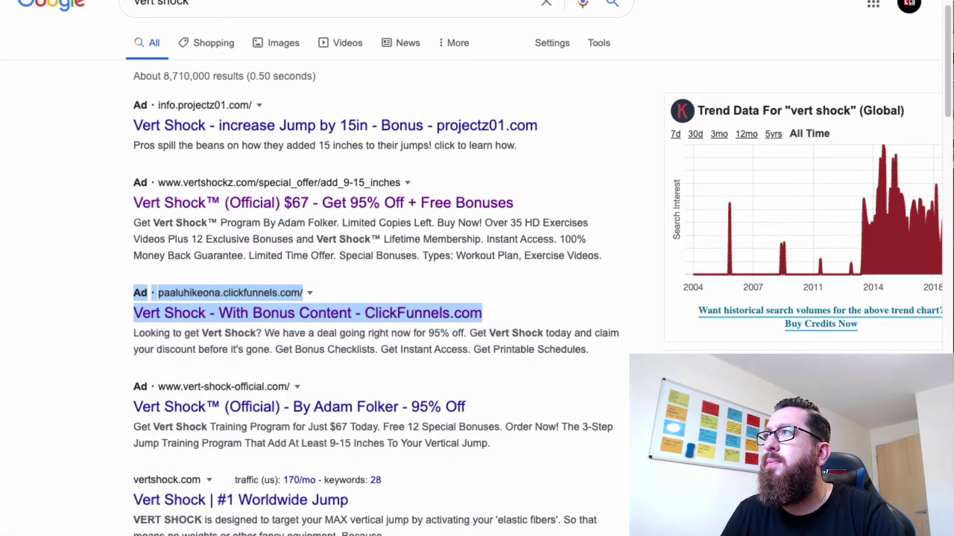
key("ctrl+Tab")
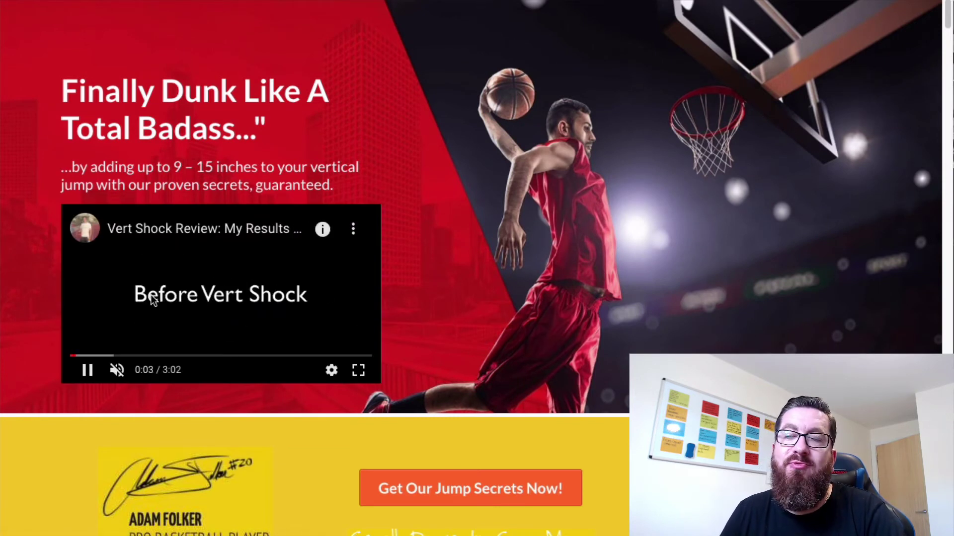
left_click(239, 296)
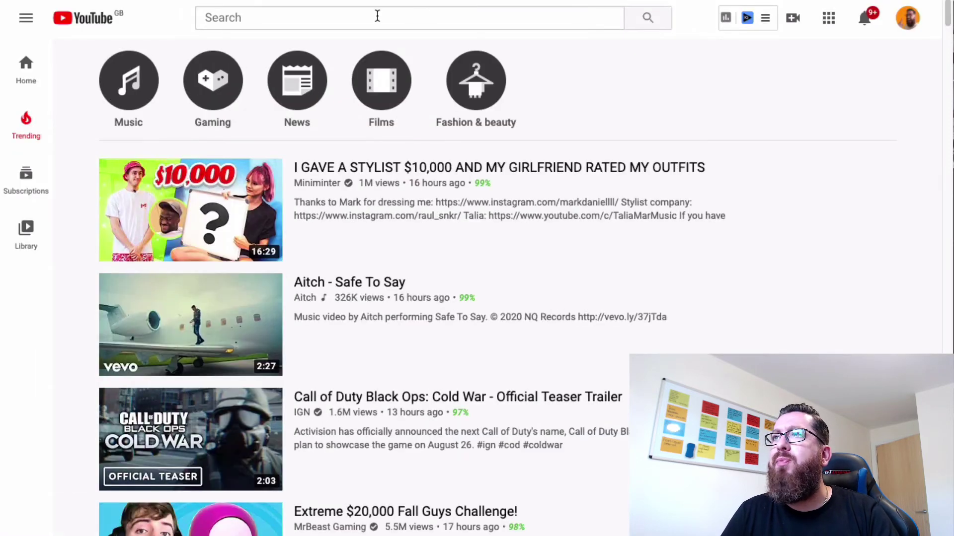
Step: Search YouTube for "vert shock" and look through the ads and review videos in the results
left_click(377, 16)
type("vert")
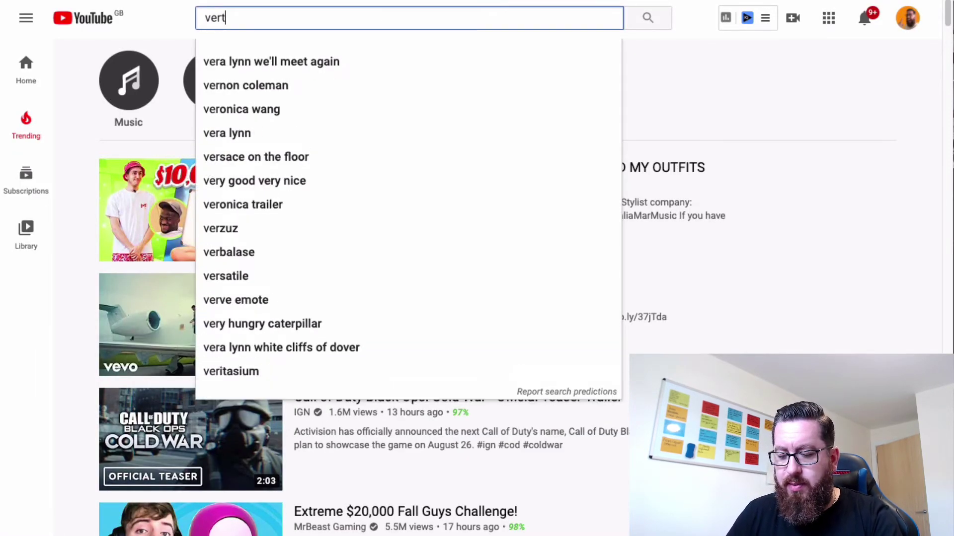
type(" shock")
key("Return")
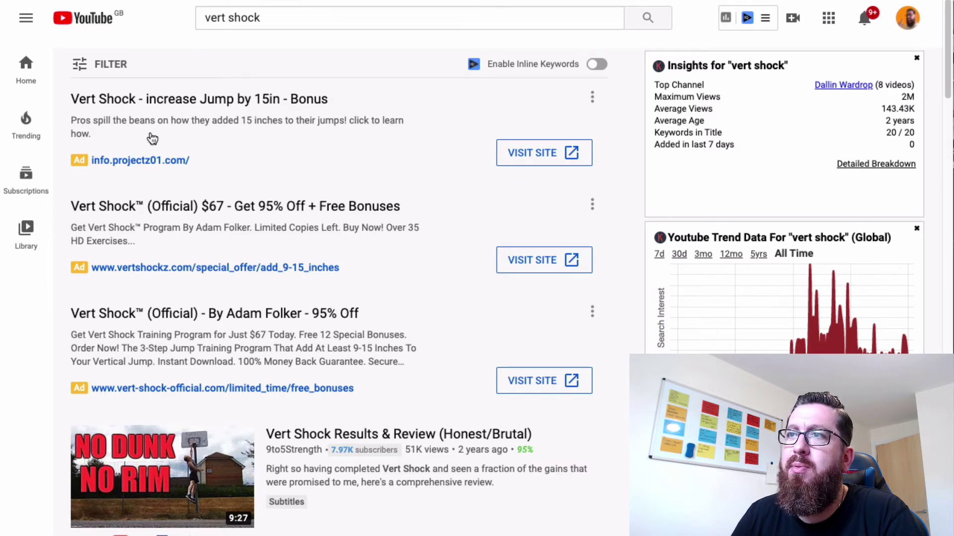
scroll(211, 373, "down", 3)
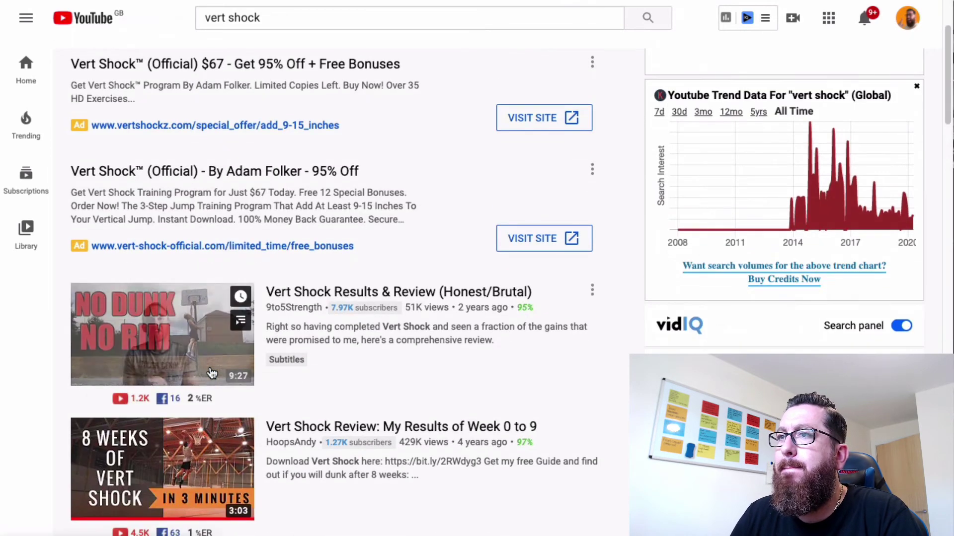
scroll(347, 380, "down", 1)
scroll(436, 380, "down", 7)
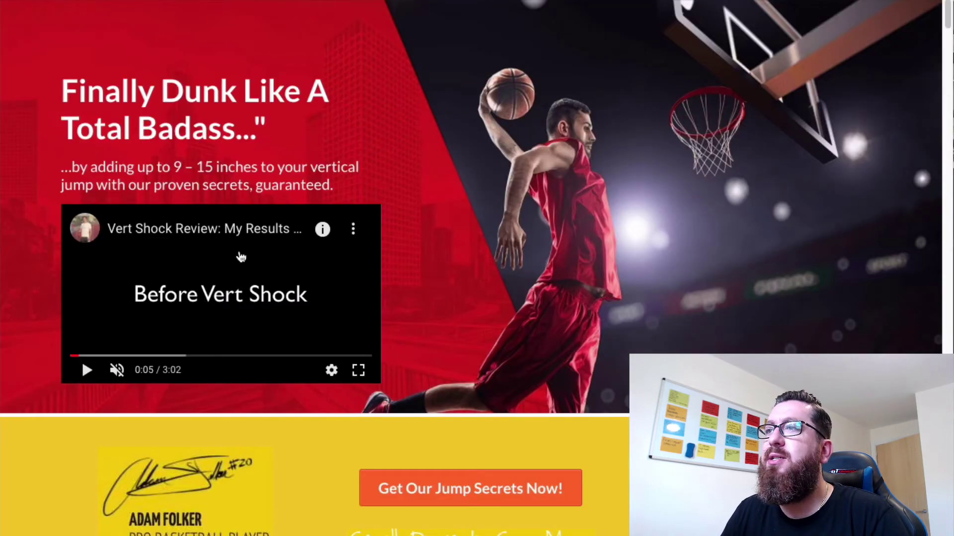
Step: Return to the ClickFunnels landing page and examine its layout, call-to-action button and email opt-in field
scroll(614, 367, "down", 20)
scroll(614, 368, "up", 20)
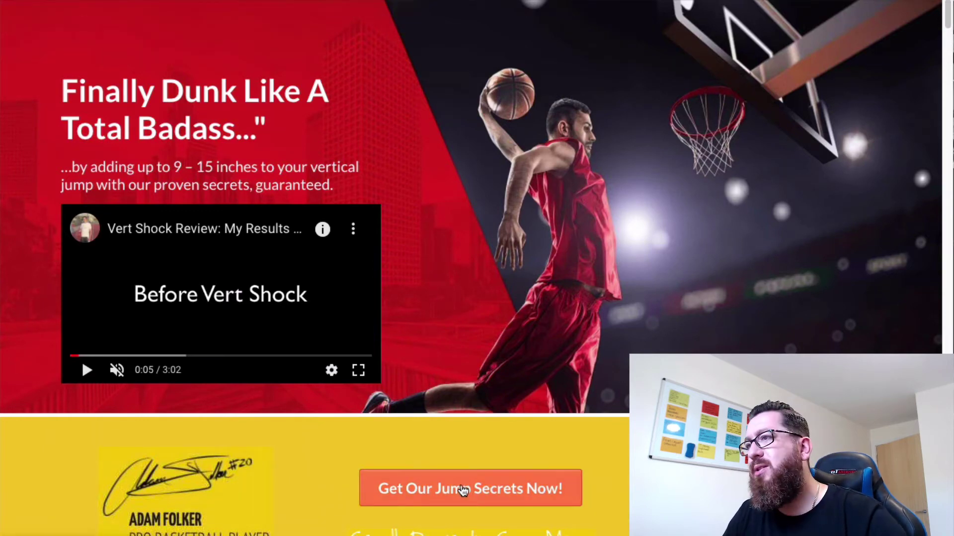
scroll(463, 491, "down", 3)
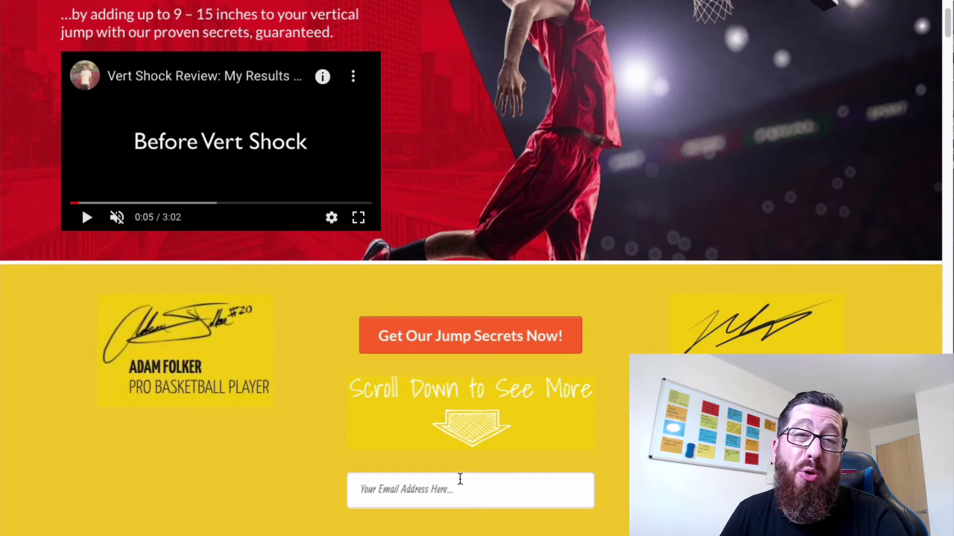
scroll(440, 346, "up", 1)
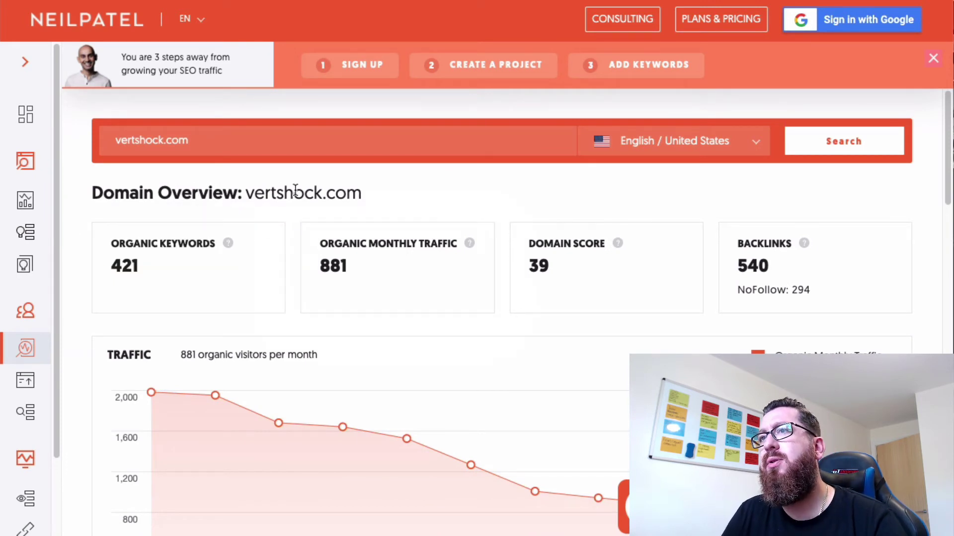
Step: Examine the vertshock.com domain overview, including its organic traffic trend, keyword rankings and top SEO keywords
scroll(295, 190, "down", 2)
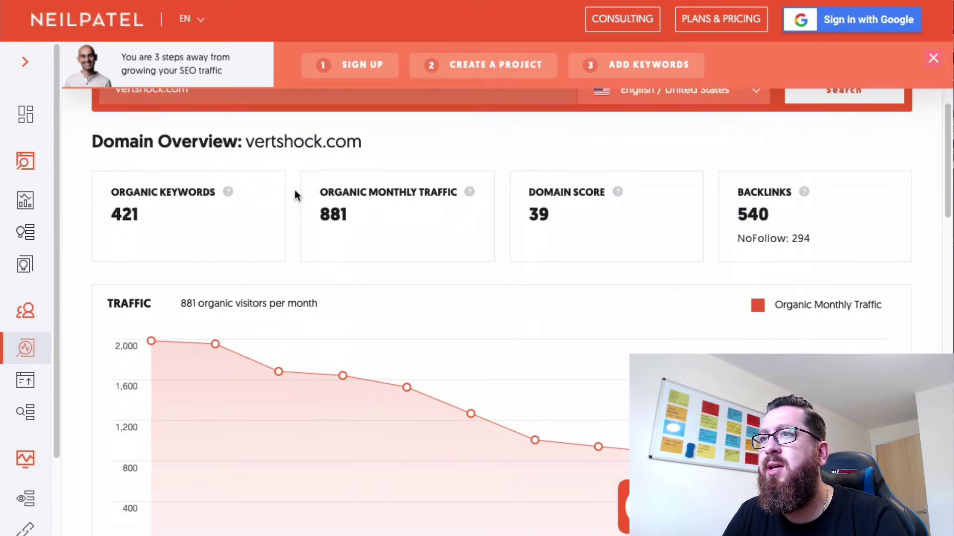
scroll(294, 189, "down", 3)
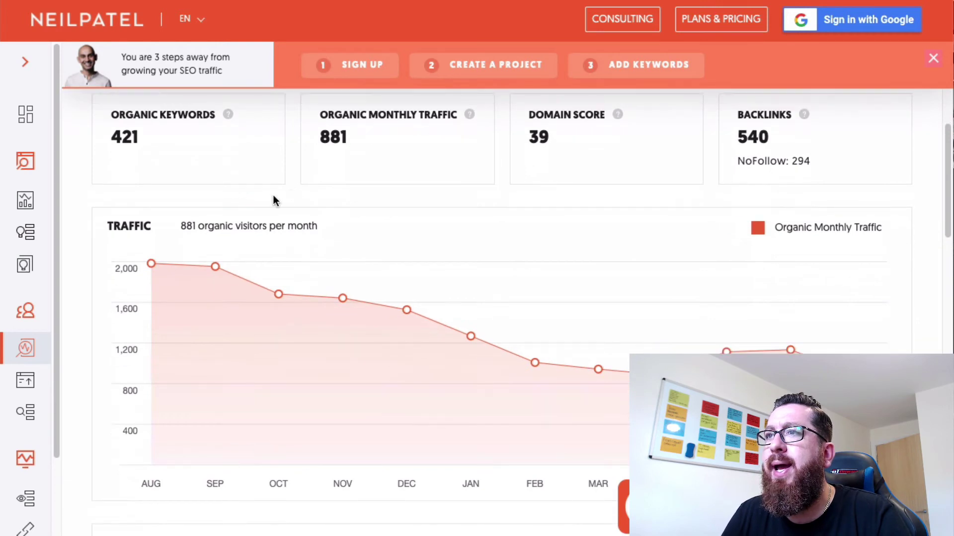
mouse_move(457, 294)
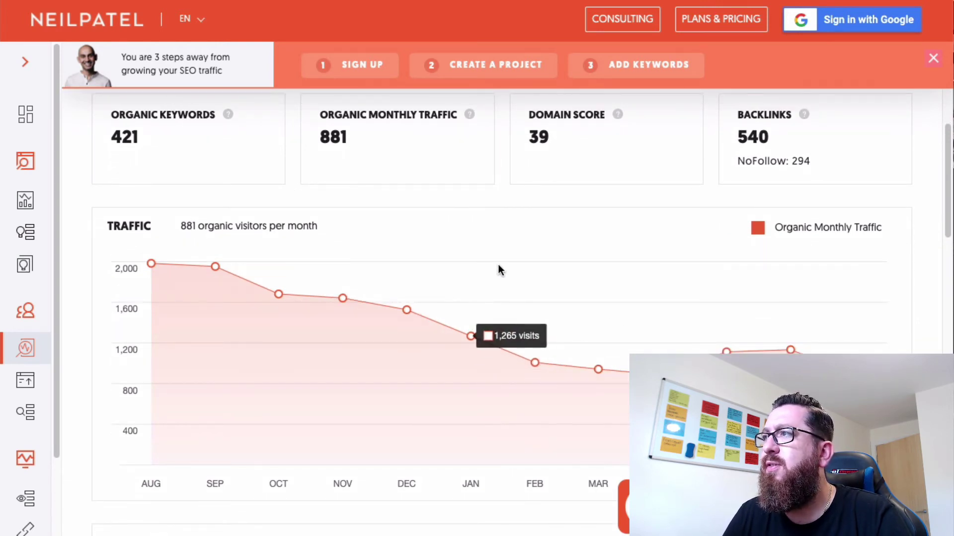
scroll(752, 296, "down", 12)
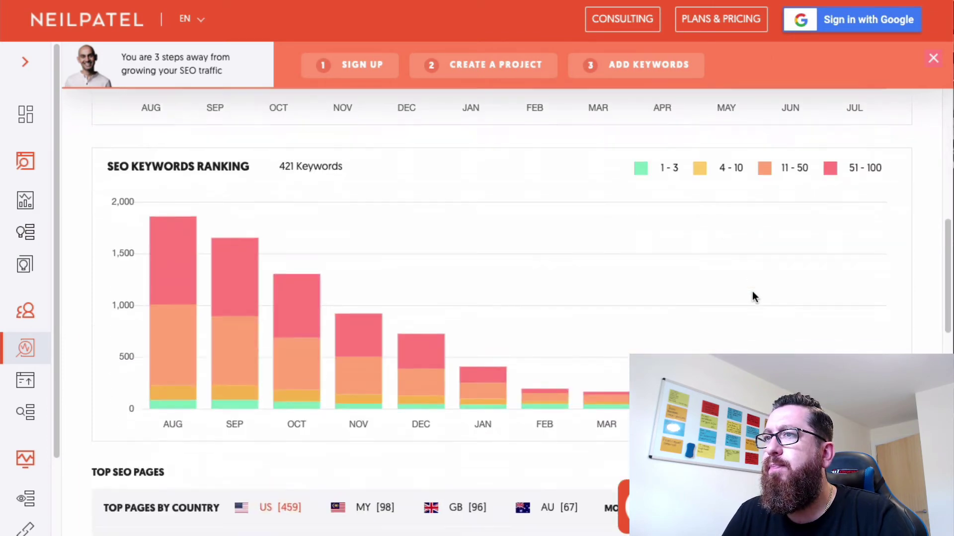
scroll(752, 296, "down", 10)
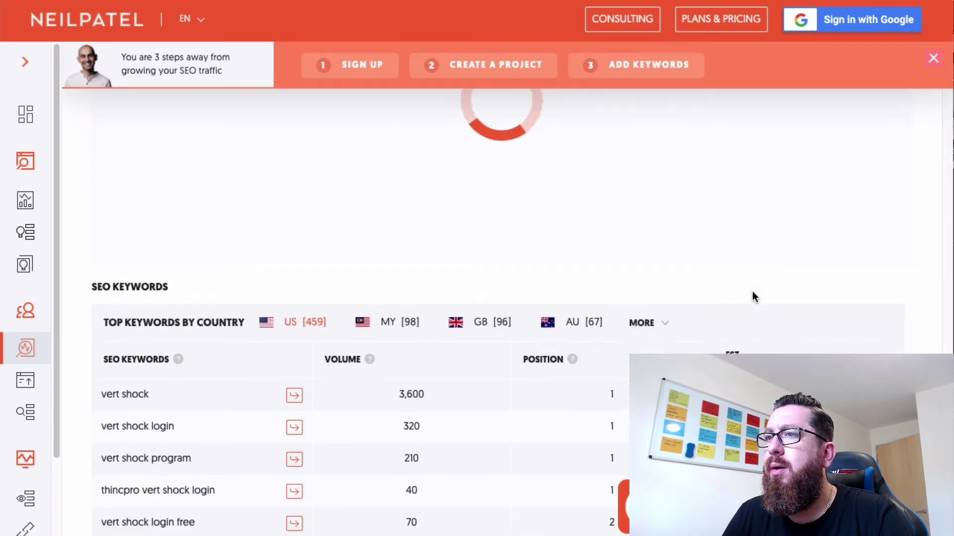
scroll(752, 296, "down", 5)
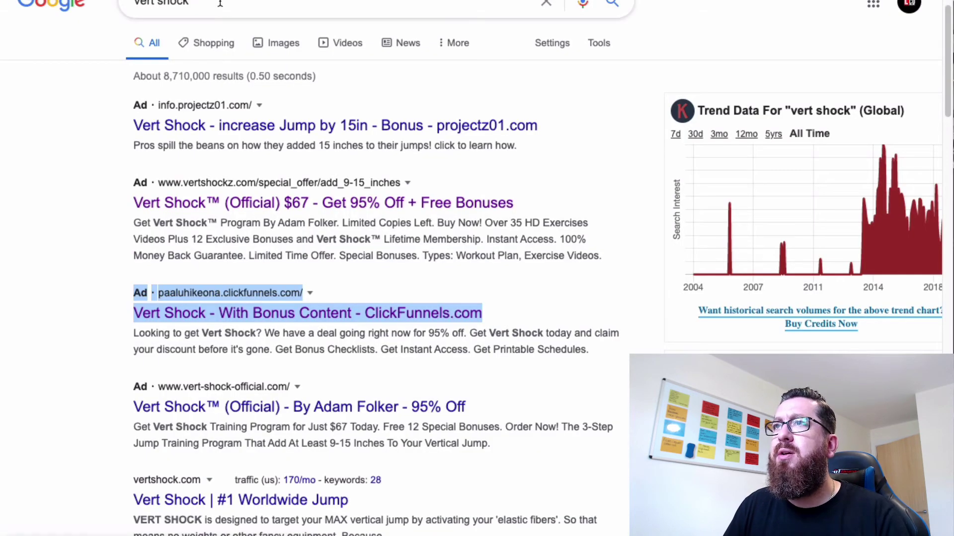
Step: Search Google for "vert shock free" and look through the ads and video results
left_click(219, 5)
type("free")
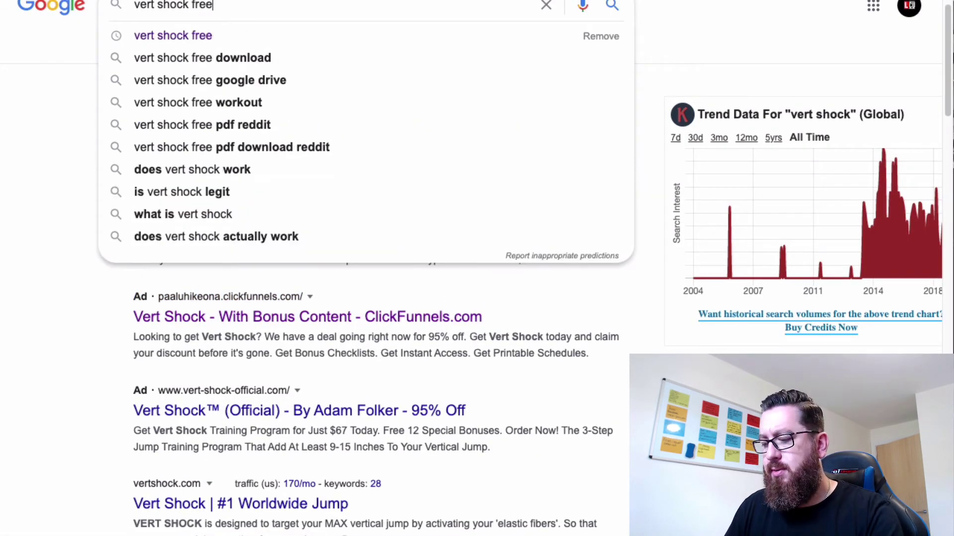
key("Return")
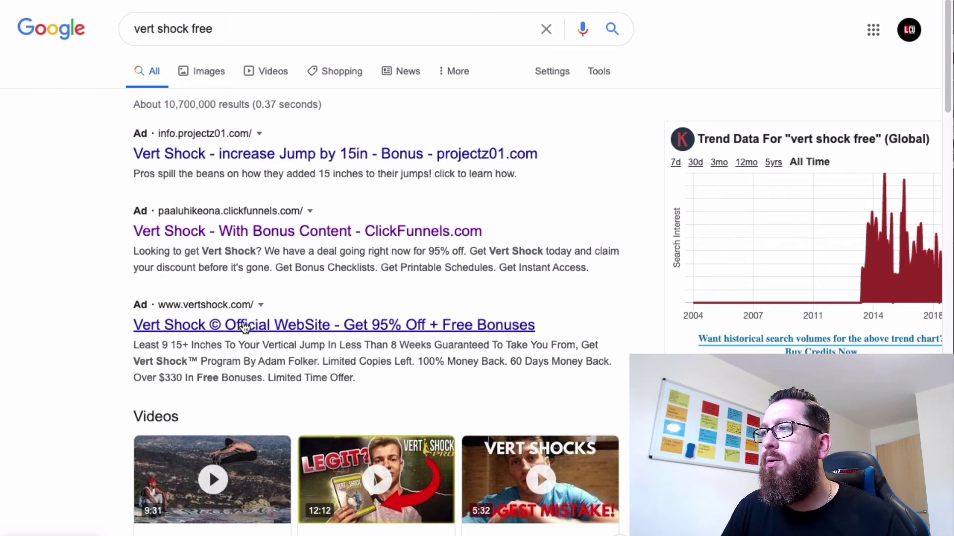
scroll(244, 326, "down", 5)
scroll(243, 326, "up", 5)
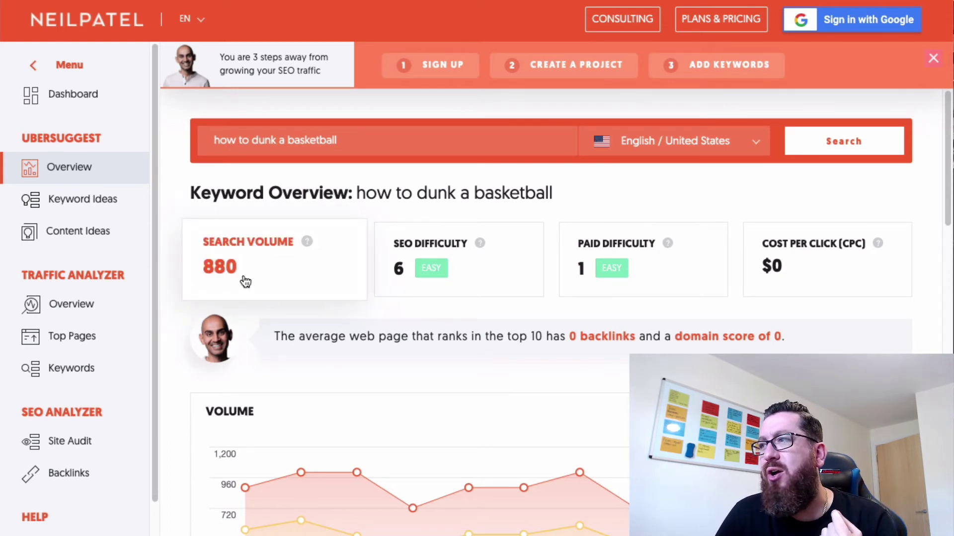
Step: Examine the keyword overview for "how to dunk a basketball", including difficulty, cost per click, searchers' age range and suggested keywords
scroll(245, 282, "down", 2)
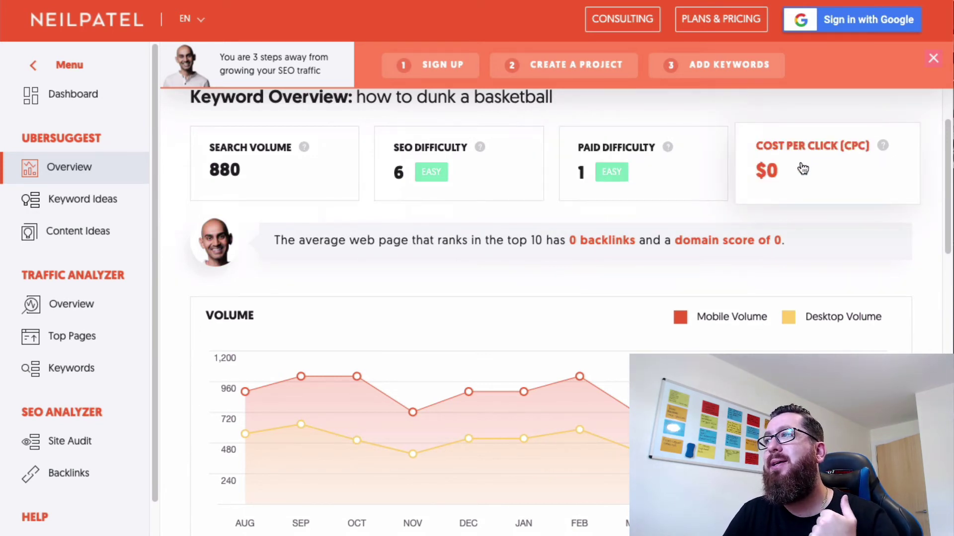
scroll(544, 217, "down", 1)
scroll(543, 217, "down", 1)
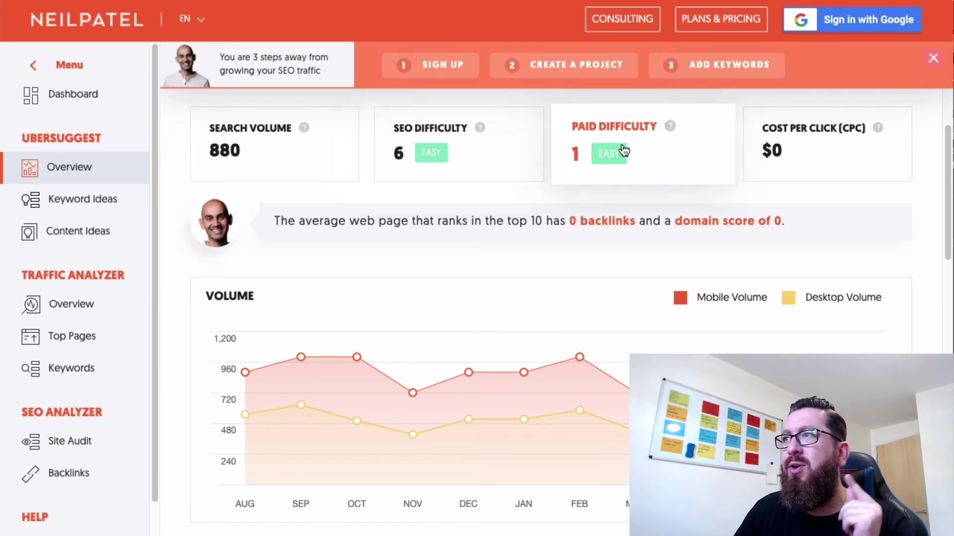
scroll(621, 268, "down", 6)
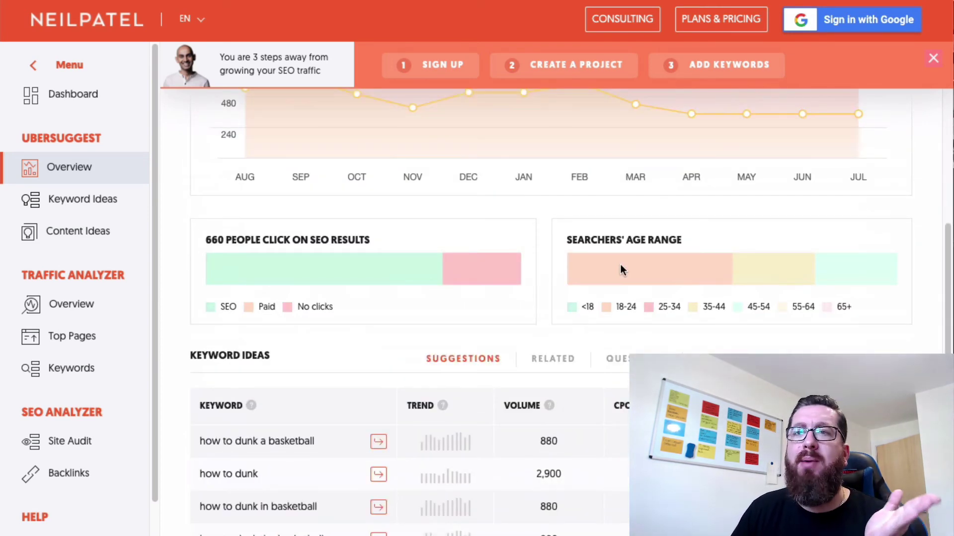
scroll(621, 270, "down", 1)
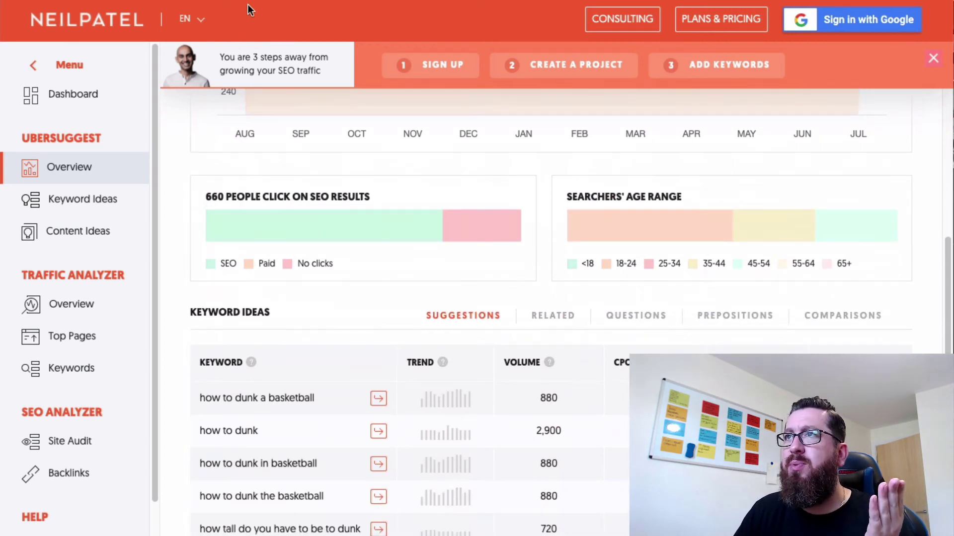
scroll(565, 243, "down", 2)
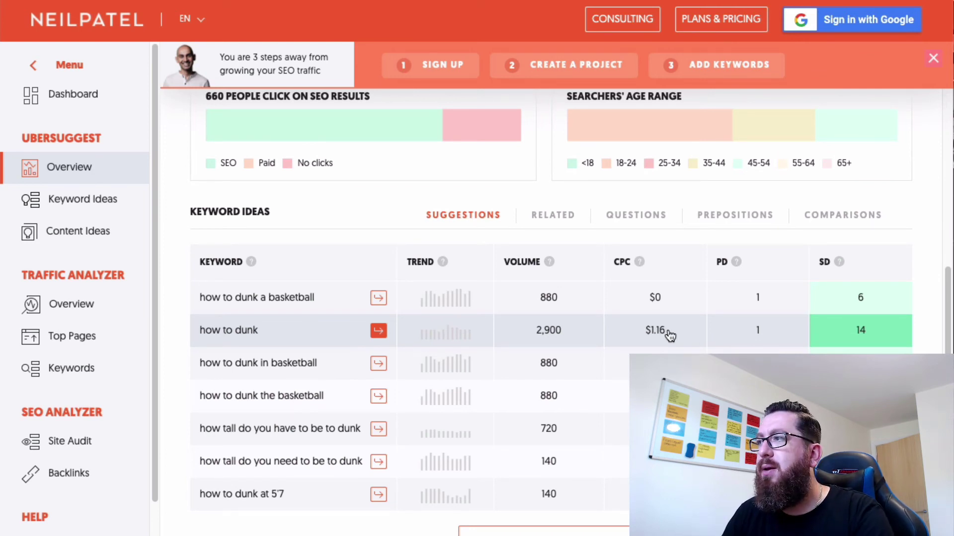
mouse_move(838, 264)
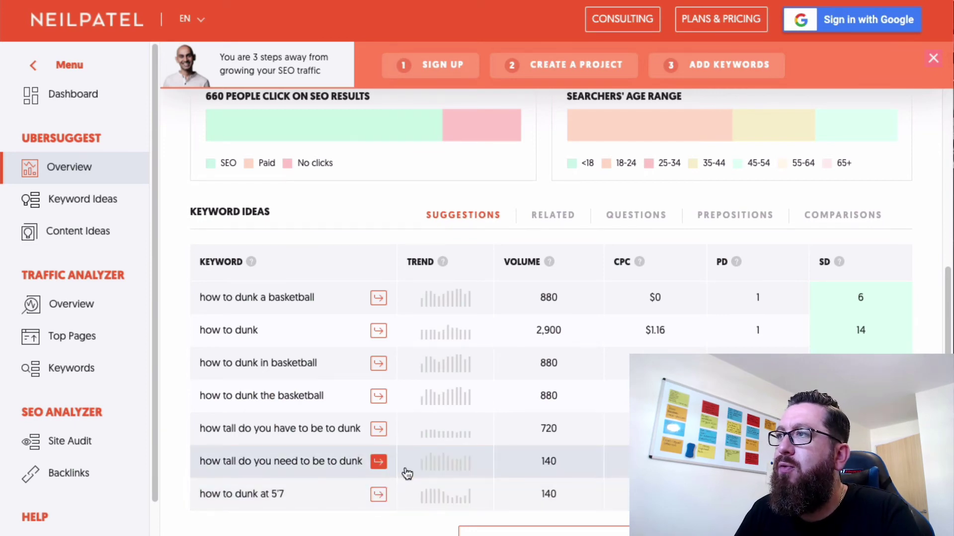
Step: Look through the content ideas for "how to dunk a basketball", then review the keyword's volume chart and summary metrics again
scroll(406, 473, "down", 5)
scroll(404, 471, "down", 5)
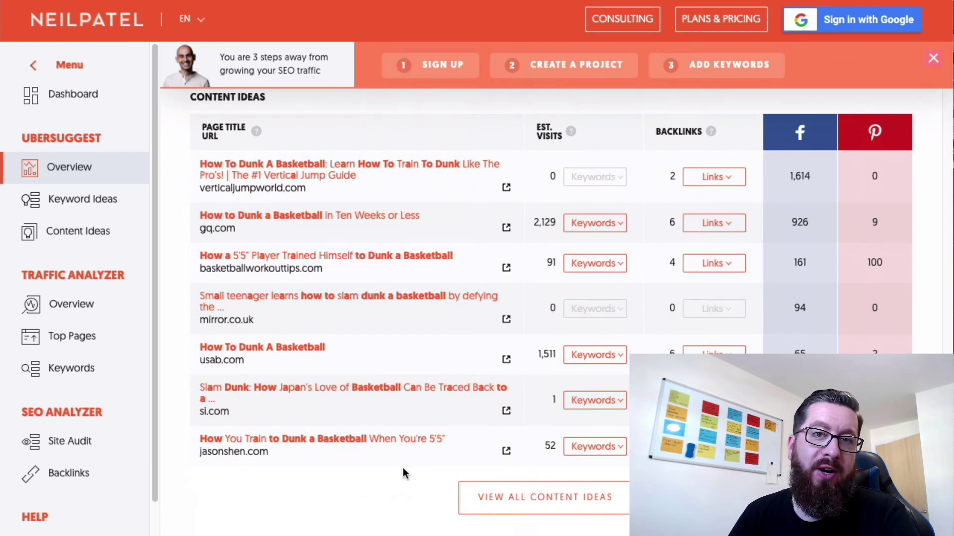
scroll(403, 468, "up", 1)
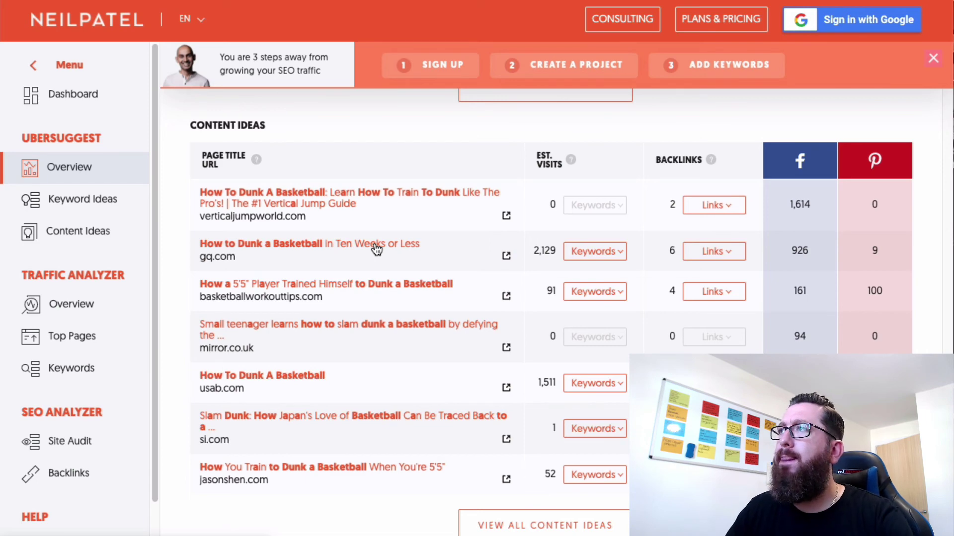
scroll(376, 249, "up", 15)
scroll(429, 339, "down", 5)
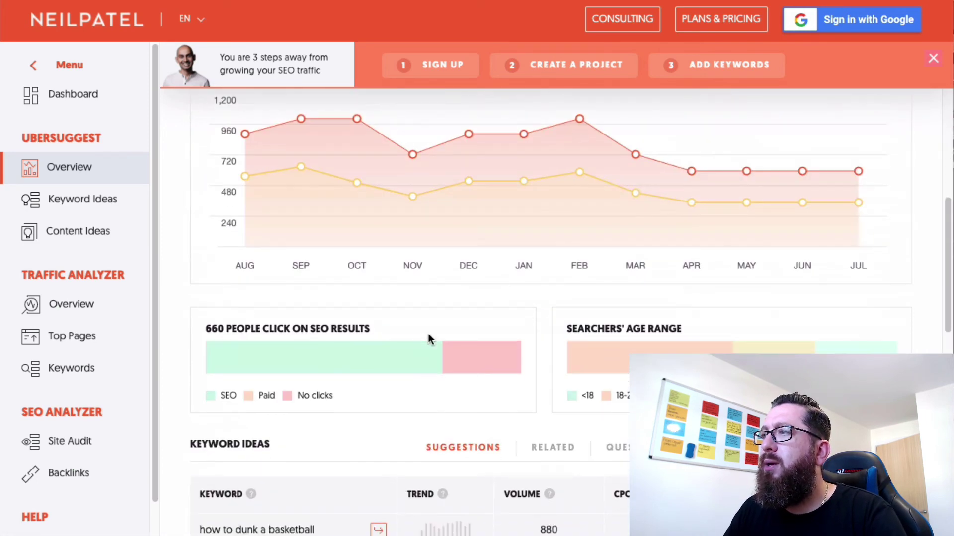
scroll(428, 339, "down", 3)
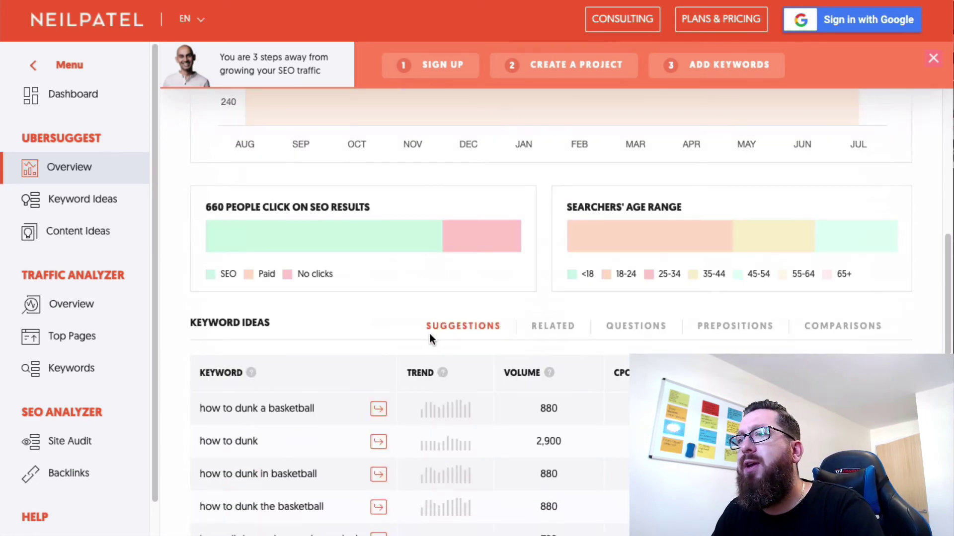
scroll(428, 332, "up", 8)
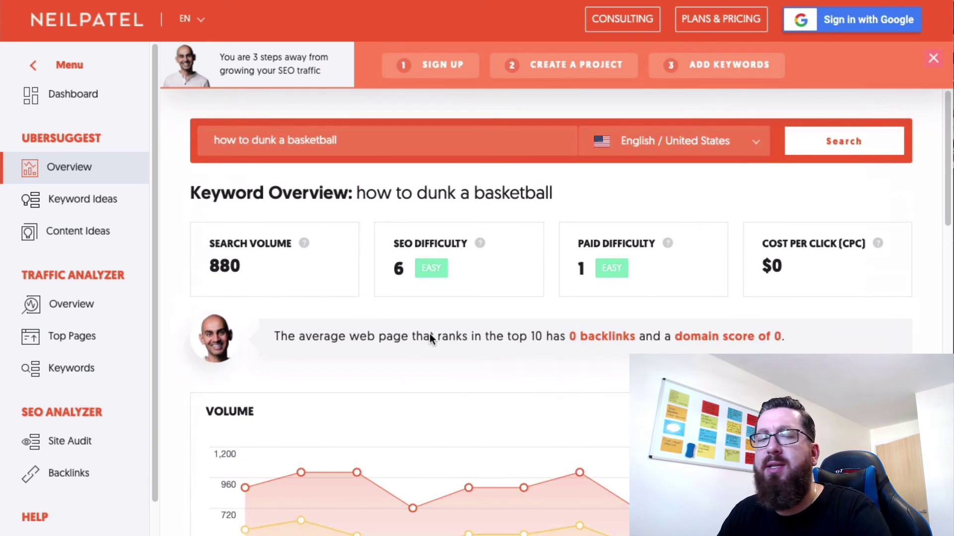